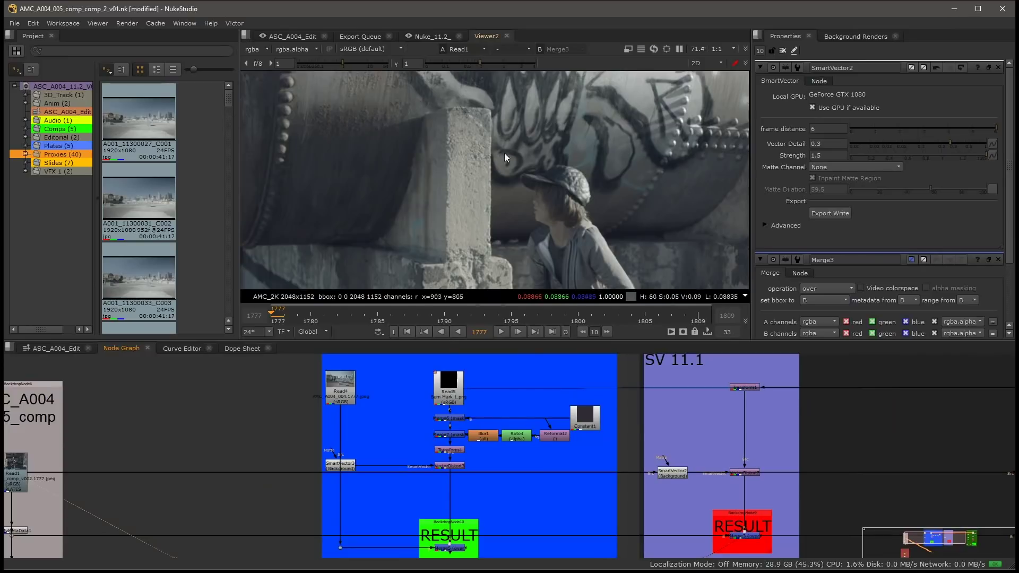
# Scrub through the shot to review its frames.
pyautogui.scroll(1, 479, 160)
pyautogui.scroll(2, 337, 441)
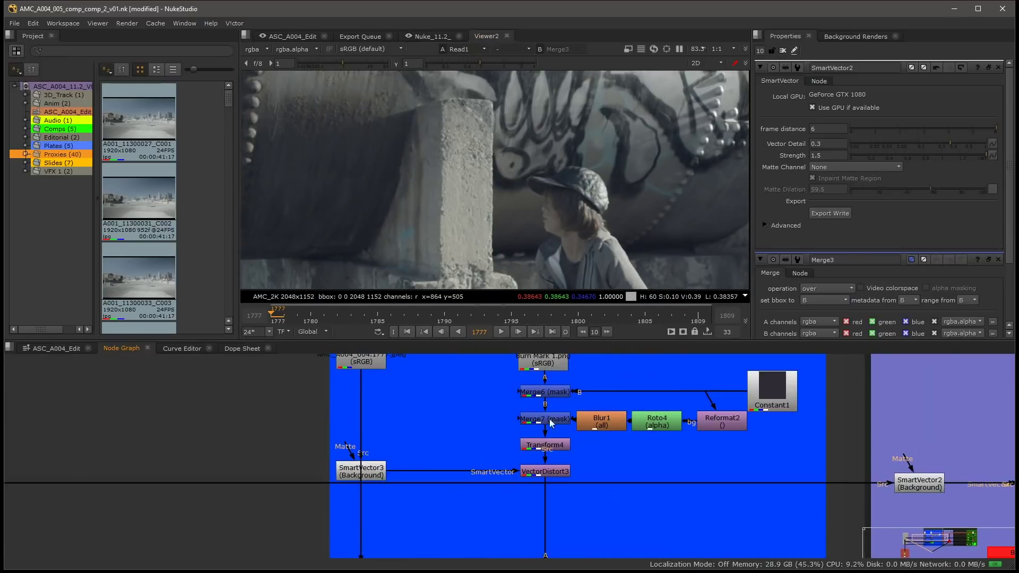
pyautogui.scroll(-3, 280, 496)
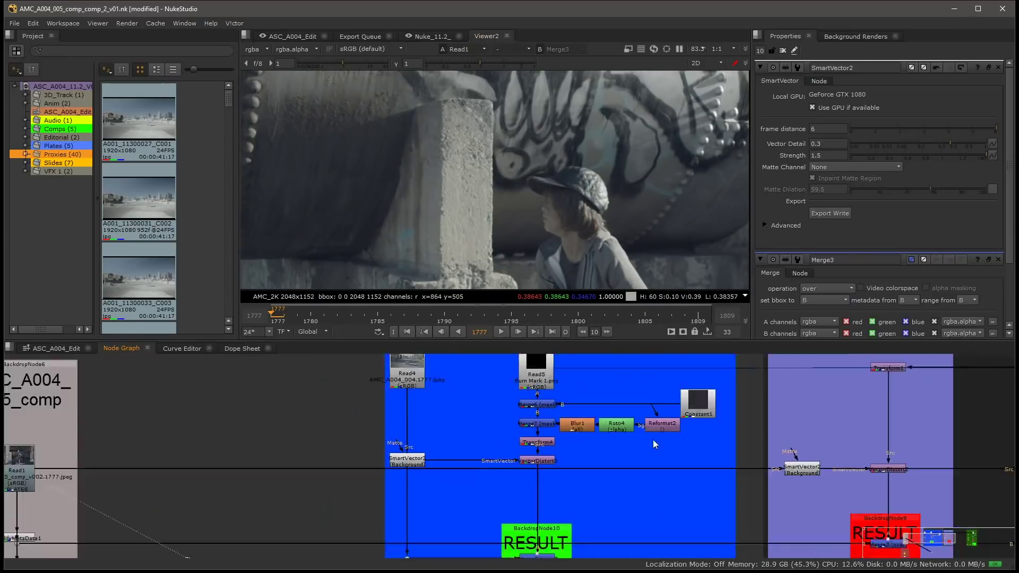
pyautogui.scroll(1, 456, 174)
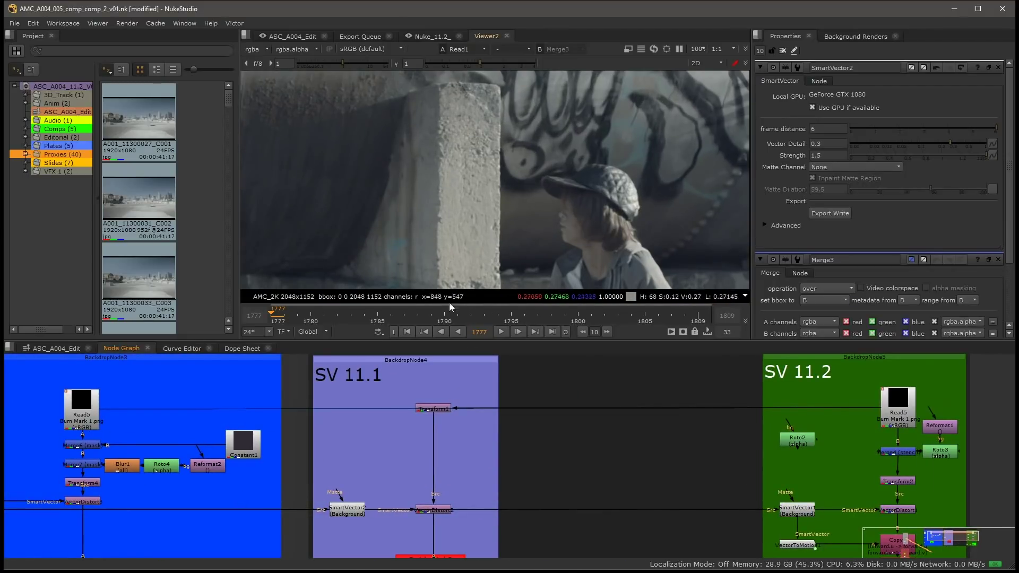
pyautogui.moveTo(290, 313); pyautogui.dragTo(321, 314)
# View Merge3's output, stop playback and return to frame 1779.
pyautogui.scroll(-5, 387, 457)
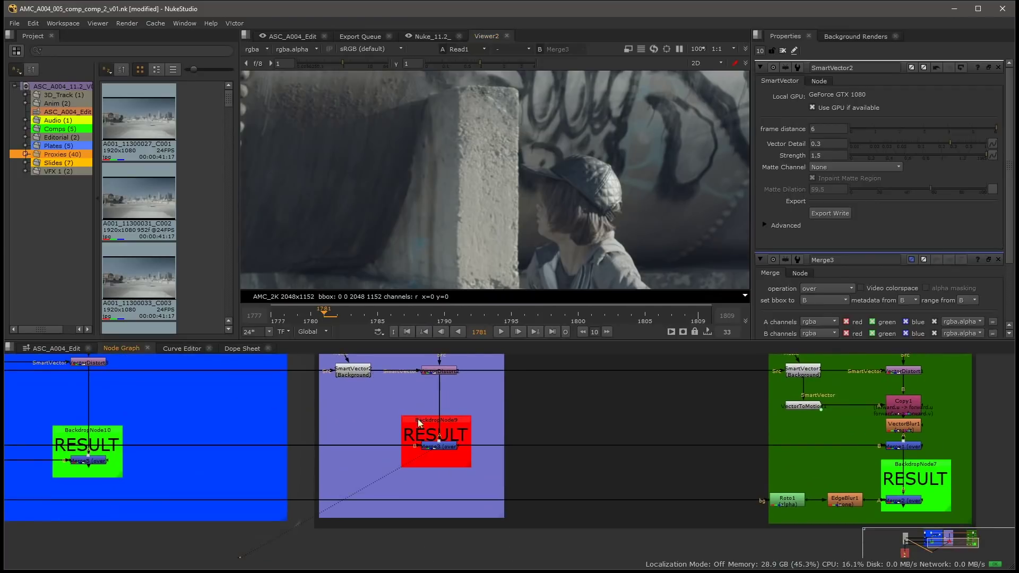
pyautogui.doubleClick(439, 445)
pyautogui.press('1')
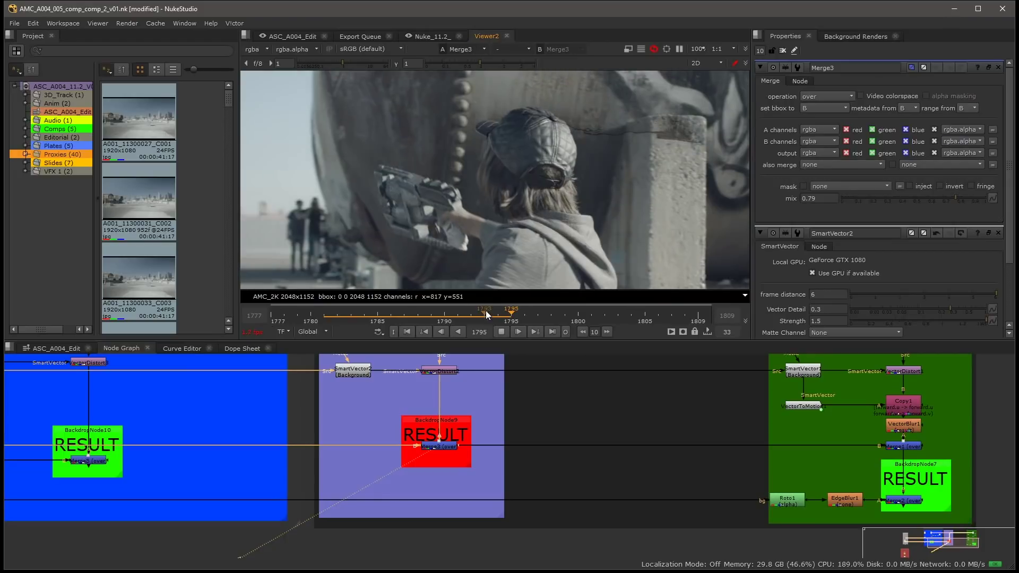
pyautogui.click(502, 332)
pyautogui.moveTo(552, 309); pyautogui.dragTo(295, 314)
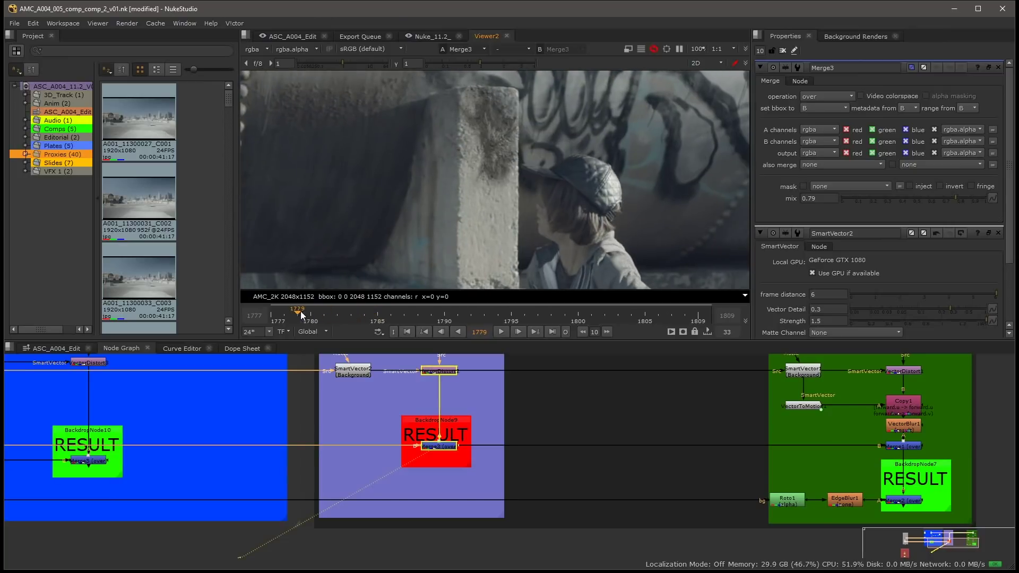
pyautogui.moveTo(409, 406); pyautogui.dragTo(420, 475, button='middle')
pyautogui.scroll(2, 510, 154)
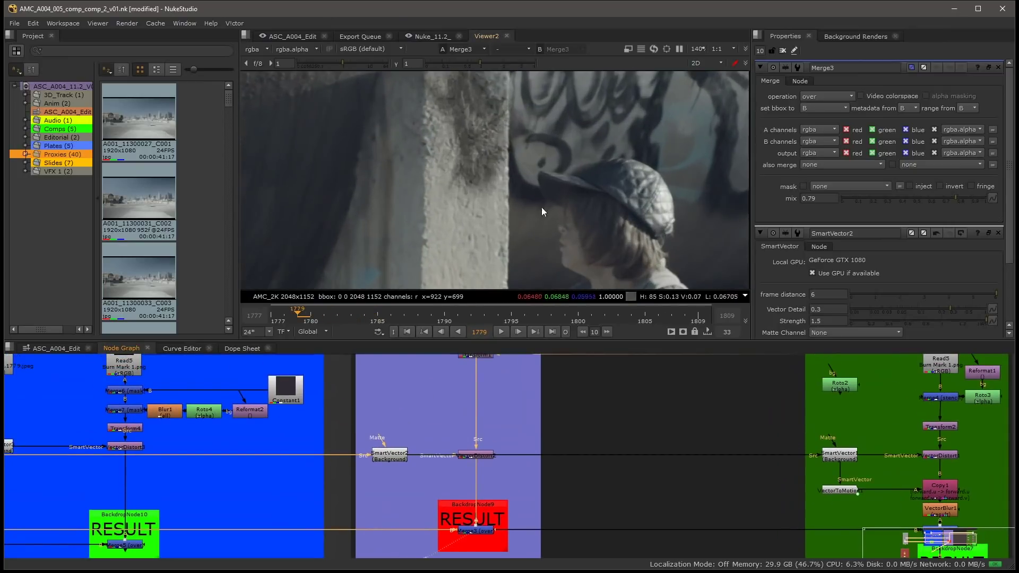
# Move to frame 1785 and create a new Roto5 node in the SV 11.1 setup.
pyautogui.moveTo(322, 317); pyautogui.dragTo(377, 312)
pyautogui.scroll(3, 390, 387)
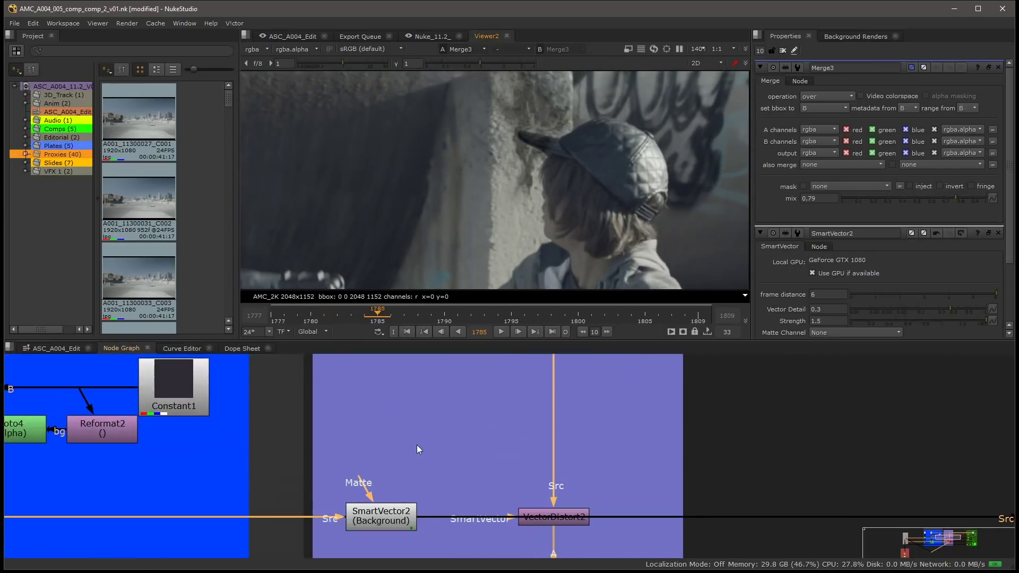
pyautogui.click(416, 445)
pyautogui.press('o')
# Place Bezier points over the cap's peak, its right side and down the hair's right.
pyautogui.scroll(2, 641, 110)
pyautogui.scroll(1, 485, 146)
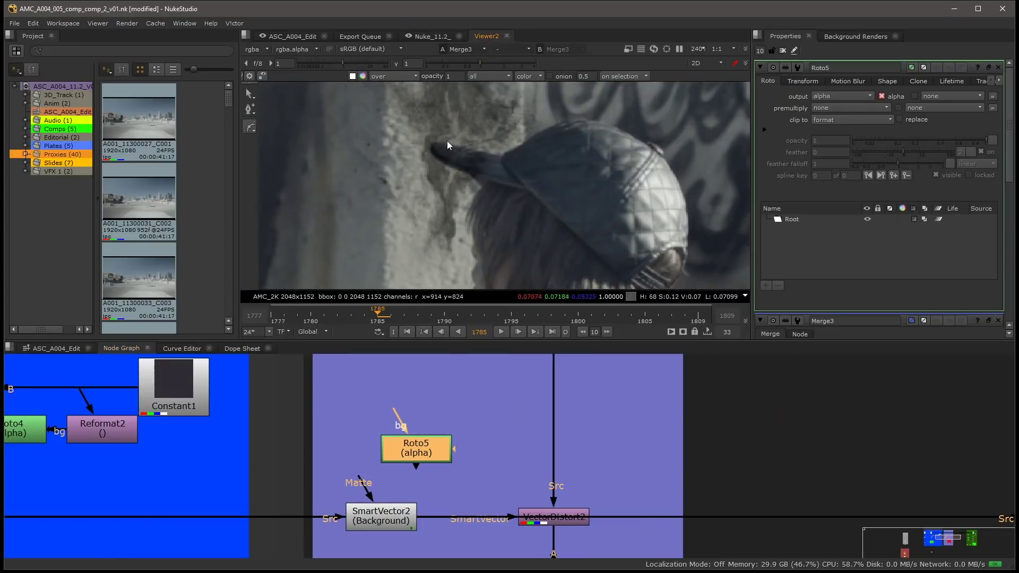
pyautogui.click(435, 140)
pyautogui.click(502, 156)
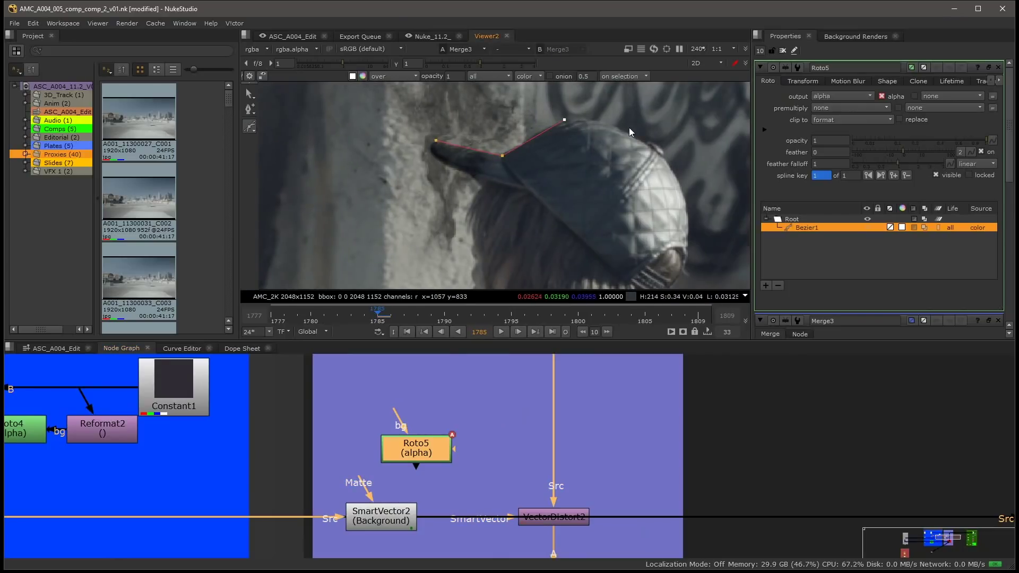
pyautogui.click(665, 157)
pyautogui.moveTo(694, 199); pyautogui.dragTo(652, 139, button='middle')
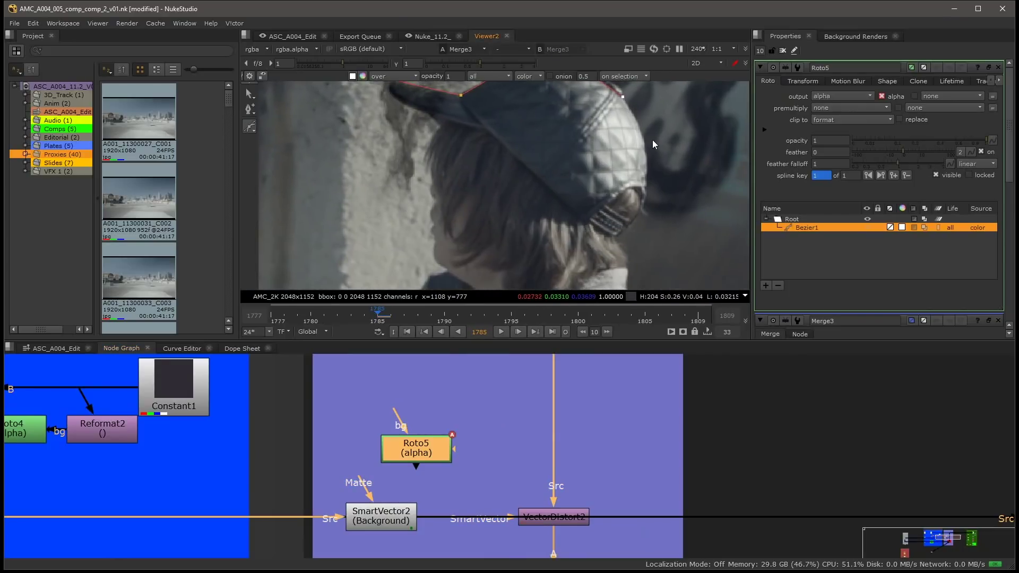
pyautogui.click(644, 144)
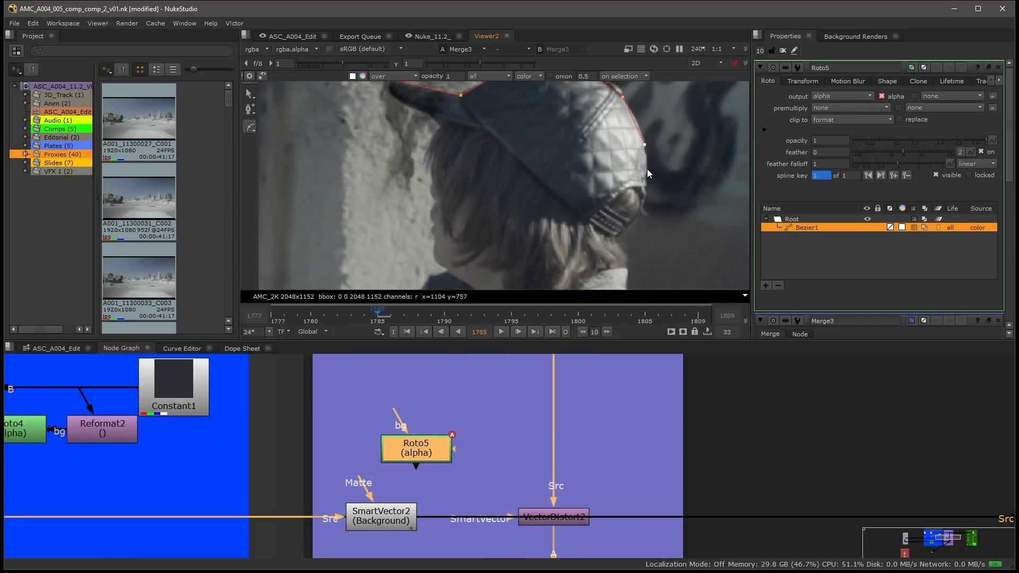
pyautogui.click(623, 244)
pyautogui.click(629, 269)
# Continue the outline along the hair's bottom and left edge, then close the shape.
pyautogui.click(469, 282)
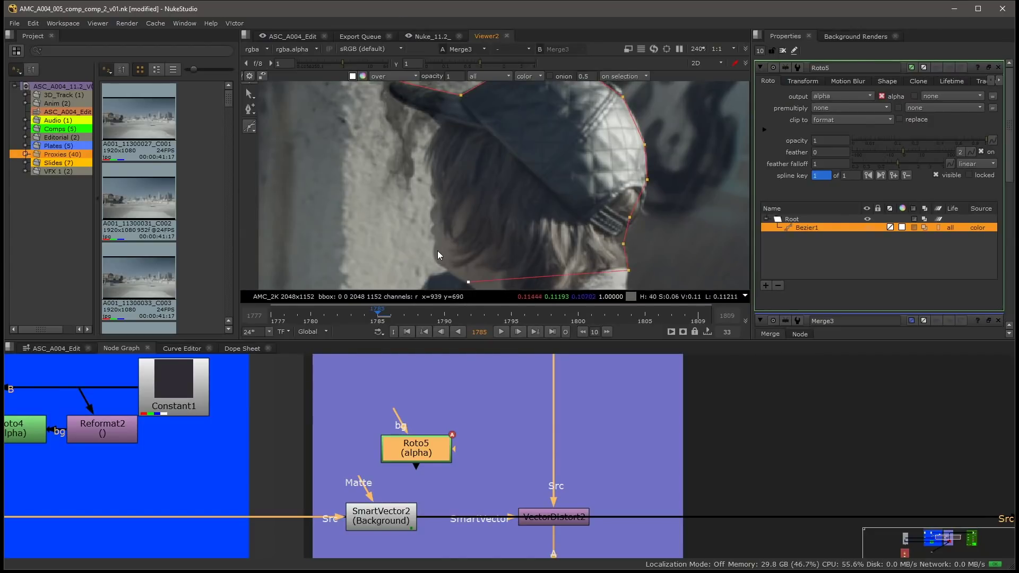
pyautogui.click(433, 248)
pyautogui.click(433, 197)
pyautogui.click(432, 157)
pyautogui.moveTo(399, 98); pyautogui.dragTo(407, 168, button='middle')
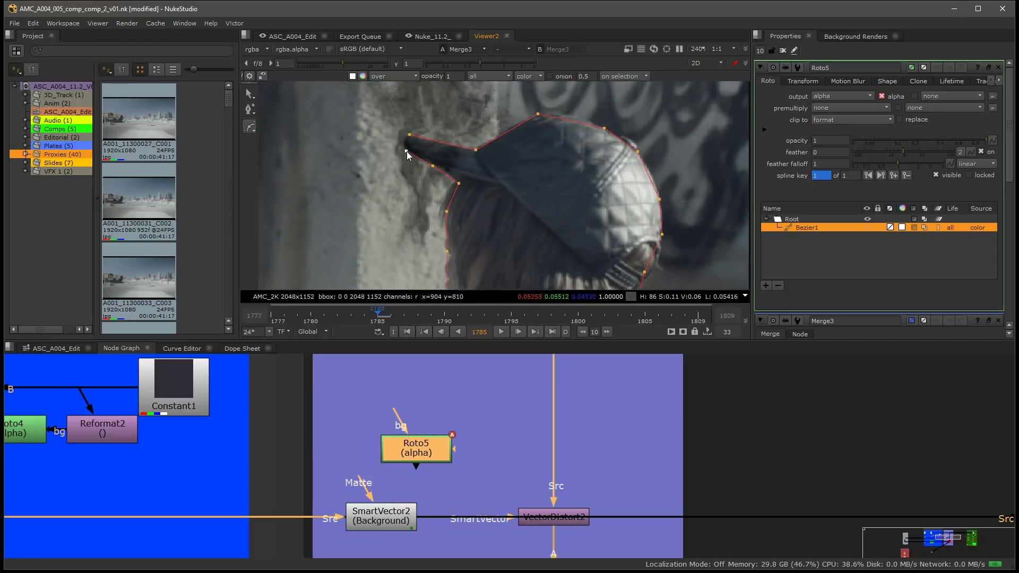
pyautogui.click(412, 137)
# Try linking SmartVector2's Matte input to Roto5 and recentre the shape in the viewer.
pyautogui.scroll(-5, 412, 139)
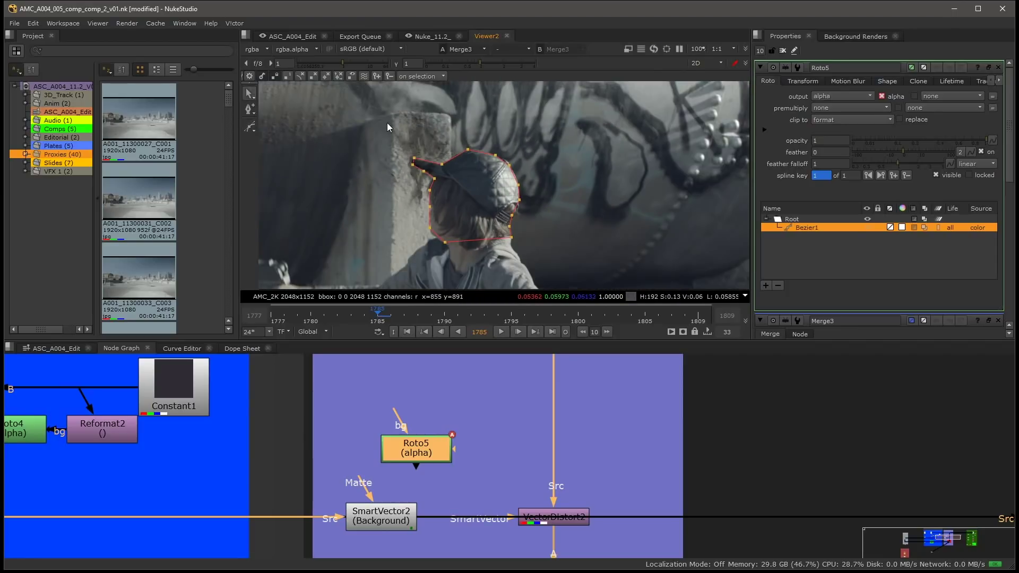
pyautogui.scroll(4, 424, 189)
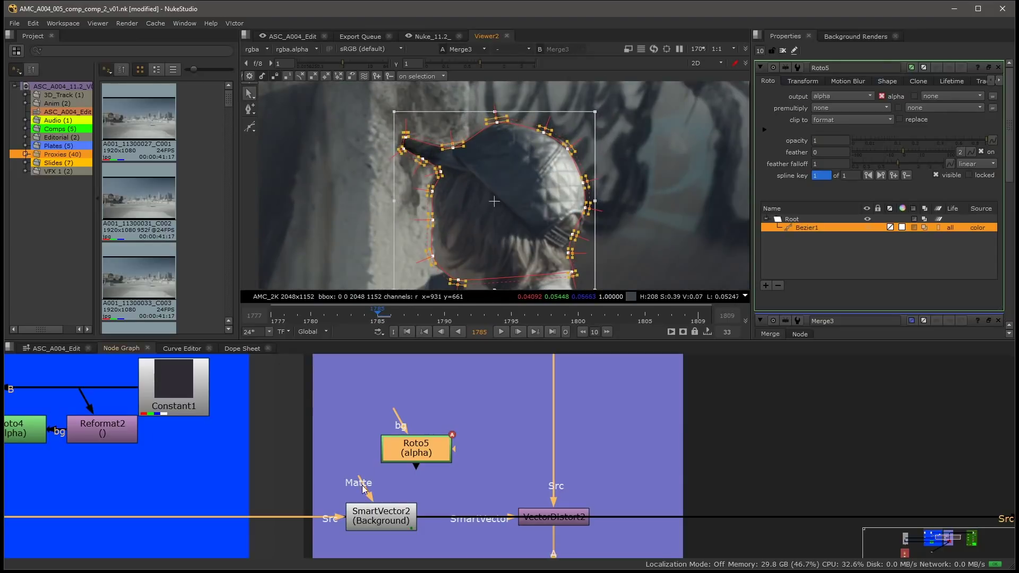
pyautogui.moveTo(360, 481); pyautogui.dragTo(326, 440)
pyautogui.scroll(2, 489, 186)
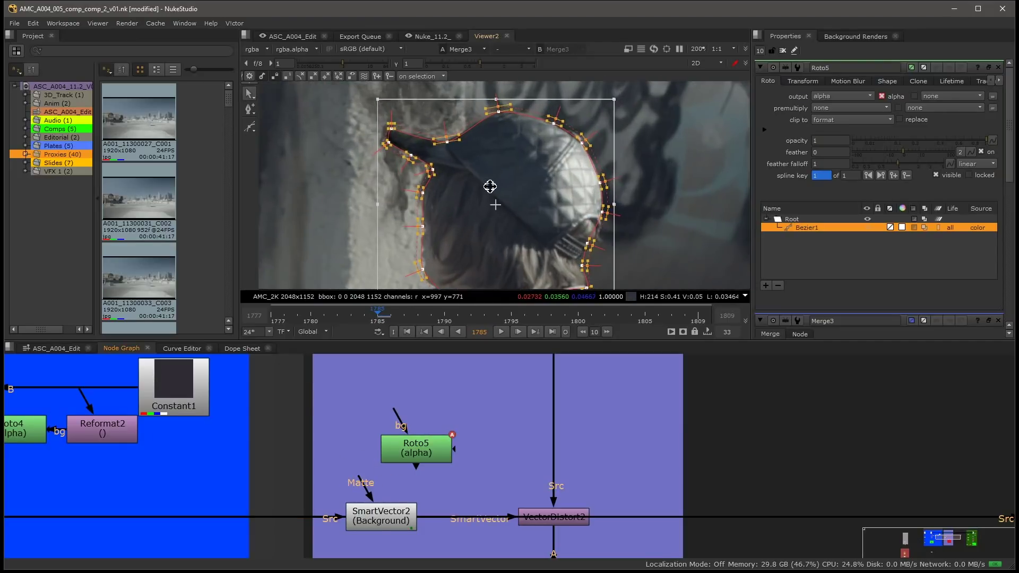
pyautogui.moveTo(489, 186); pyautogui.dragTo(457, 181, button='middle')
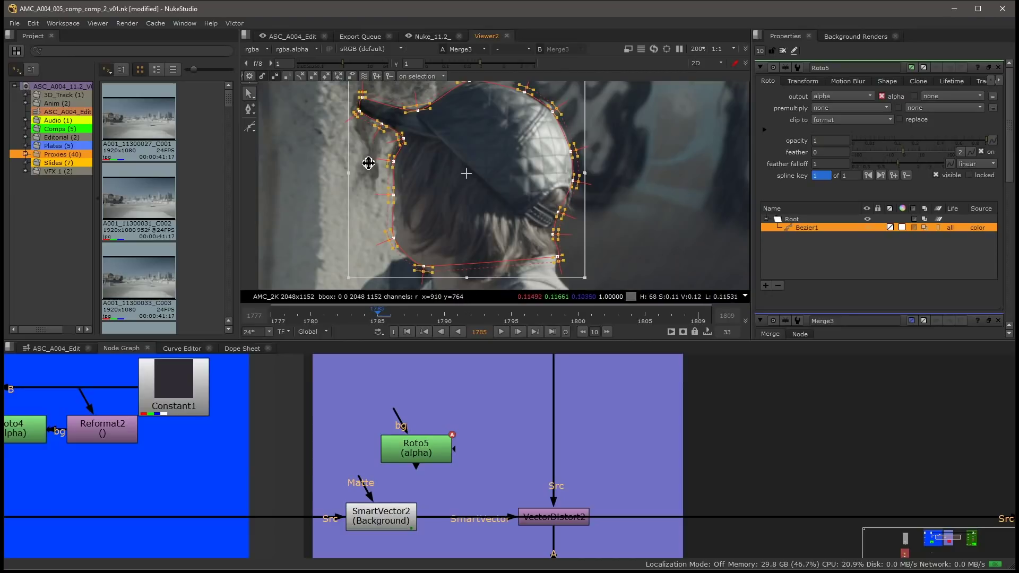
pyautogui.click(266, 50)
# View SmartVector2's output on the smartvector_f01_v01 layer.
pyautogui.click(455, 553)
pyautogui.click(414, 513)
pyautogui.press('1')
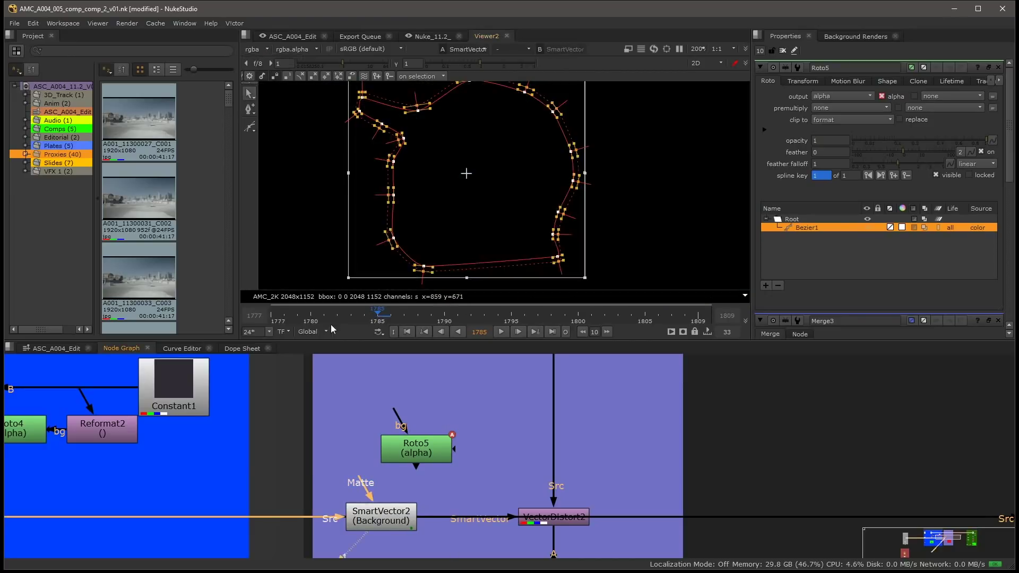
pyautogui.click(266, 50)
pyautogui.click(288, 101)
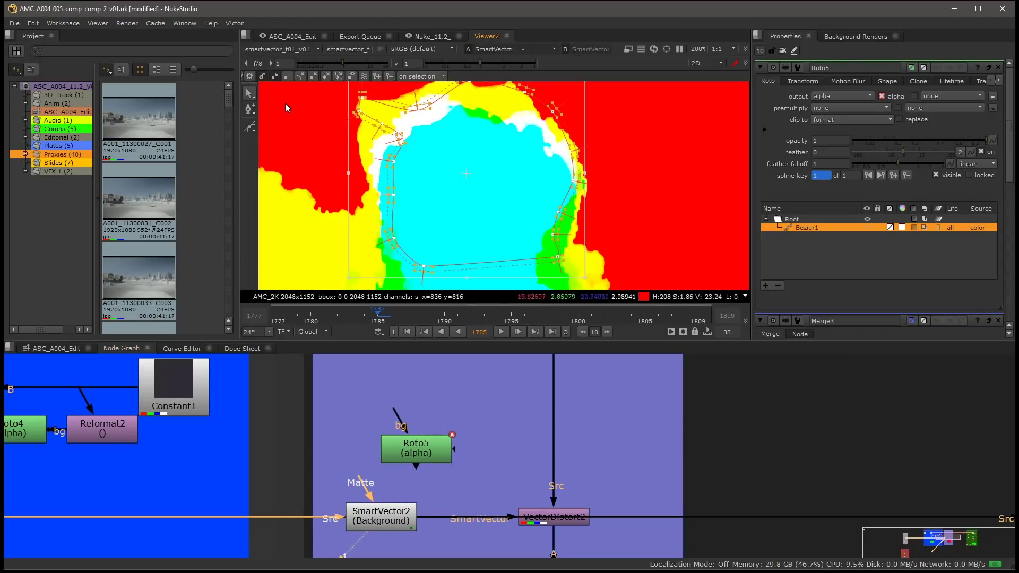
# Maximise the viewer and zoom in on the roto shape's right edge.
pyautogui.press('space')
pyautogui.moveTo(392, 342); pyautogui.dragTo(648, 193, button='middle')
pyautogui.scroll(2, 501, 235)
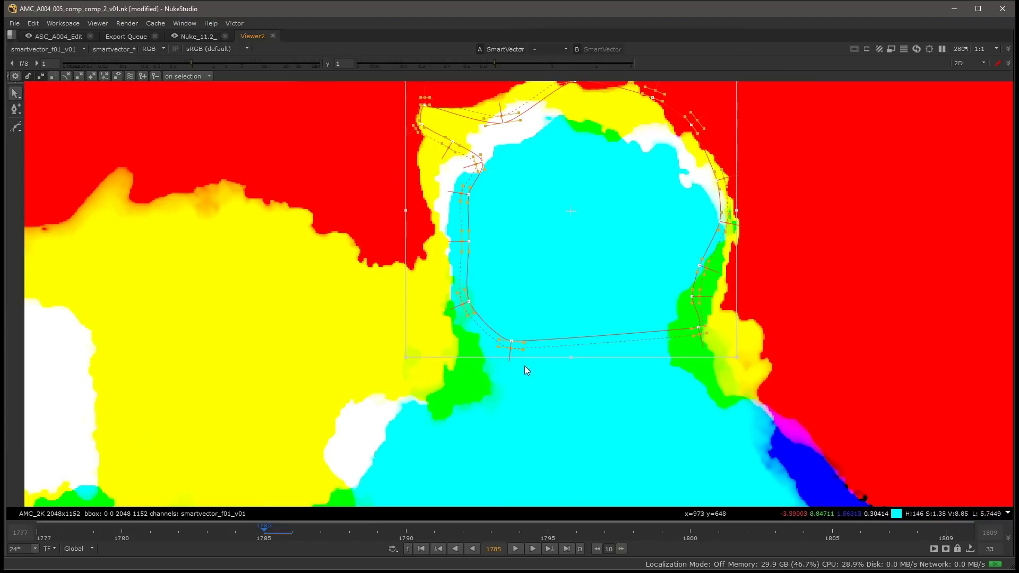
pyautogui.scroll(4, 587, 142)
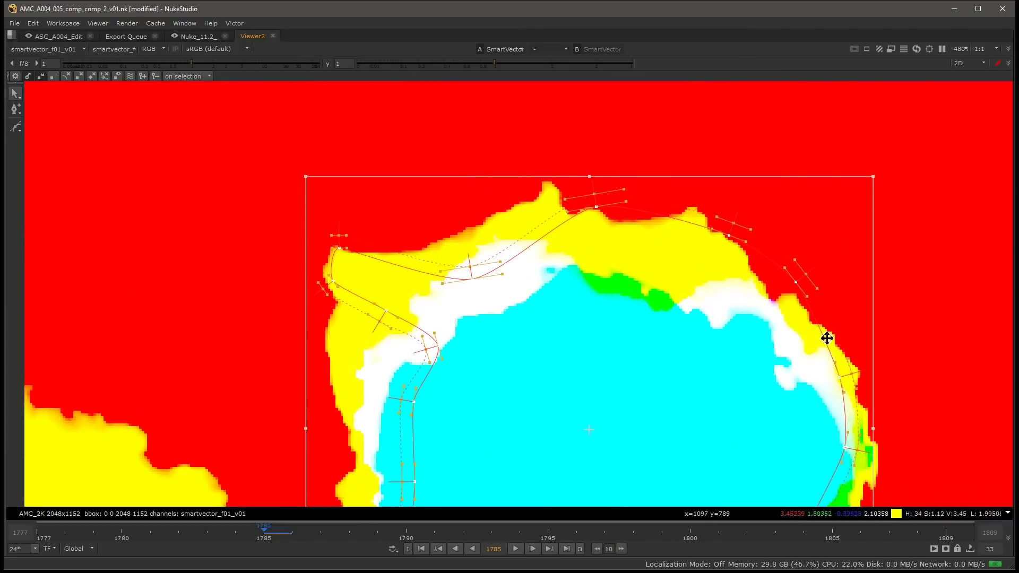
pyautogui.moveTo(827, 338); pyautogui.dragTo(496, 150, button='middle')
pyautogui.scroll(2, 604, 195)
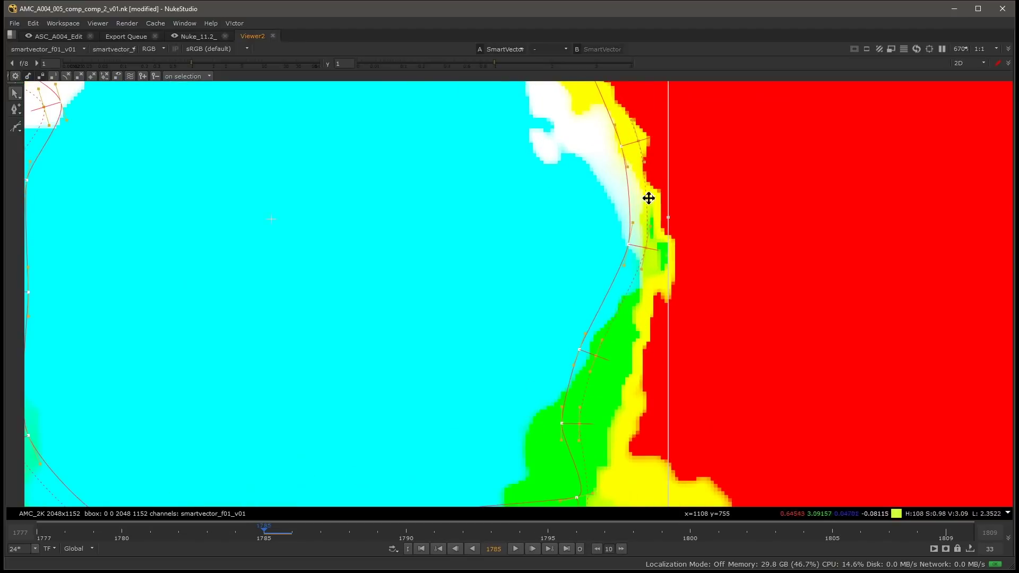
# Inspect the shape's left and top edges, recentre it, and restore the workspace layout.
pyautogui.moveTo(358, 349); pyautogui.dragTo(740, 402, button='middle')
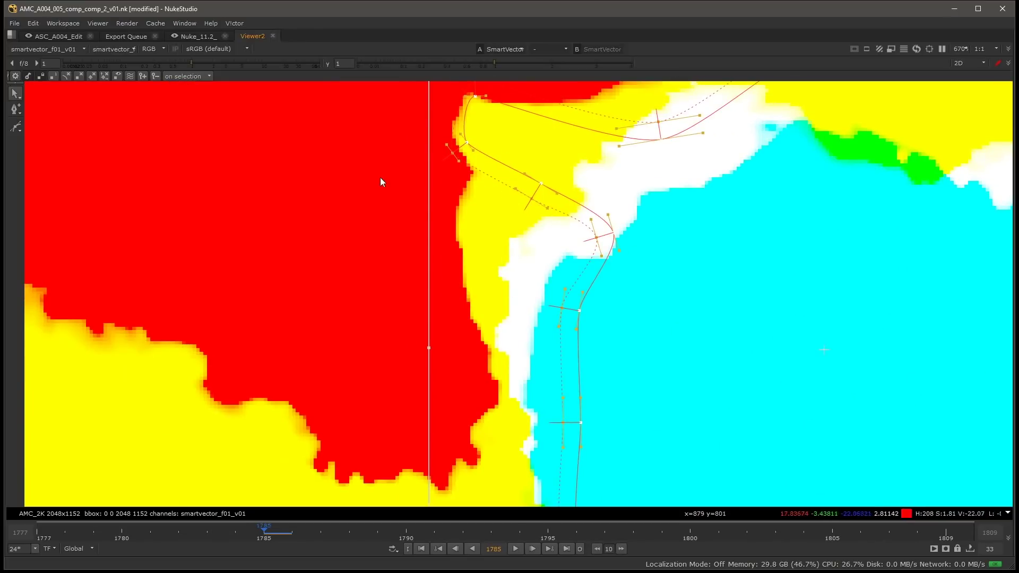
pyautogui.moveTo(517, 234); pyautogui.dragTo(225, 286, button='middle')
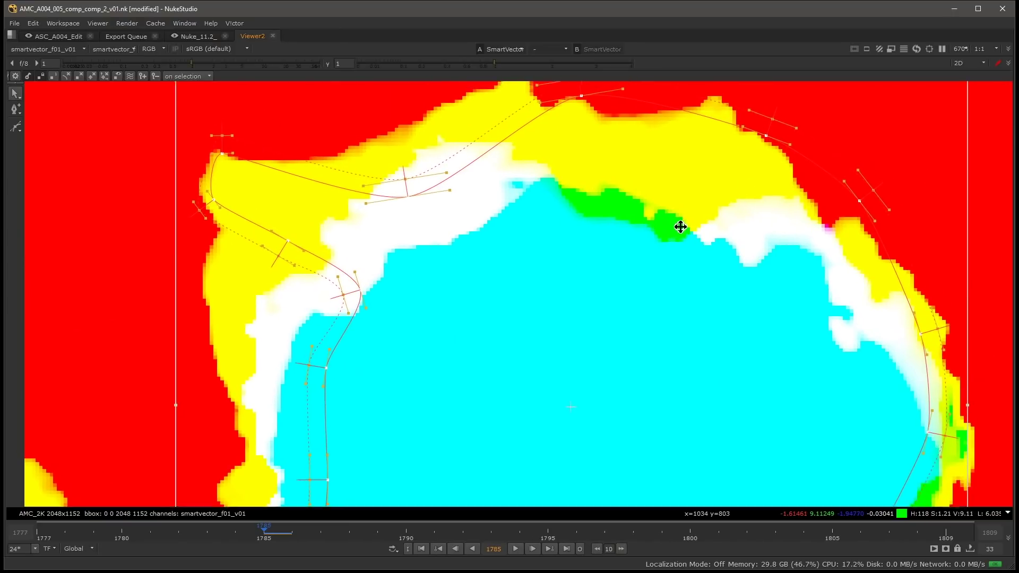
pyautogui.moveTo(680, 225); pyautogui.dragTo(636, 245, button='middle')
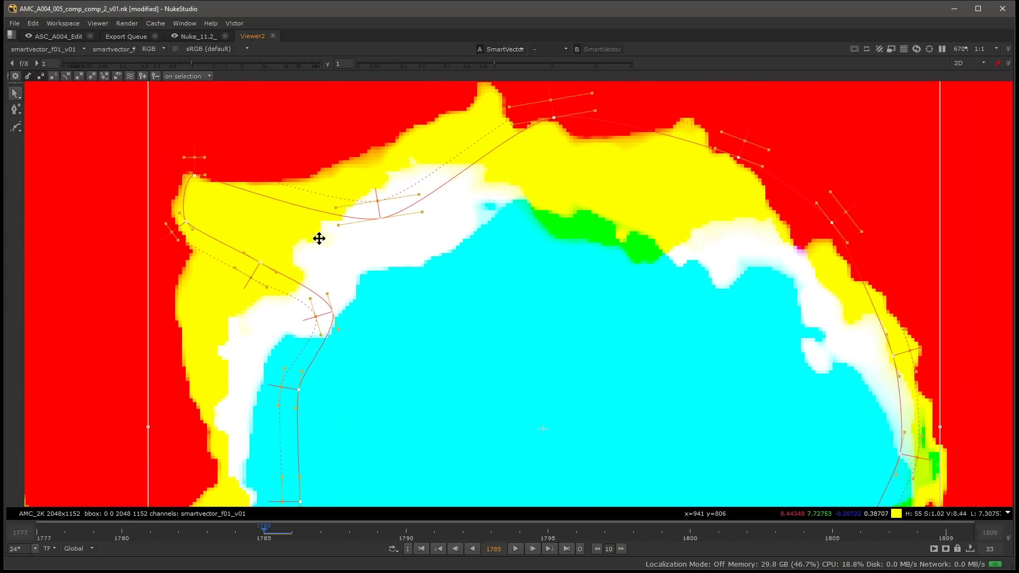
pyautogui.scroll(2, 426, 141)
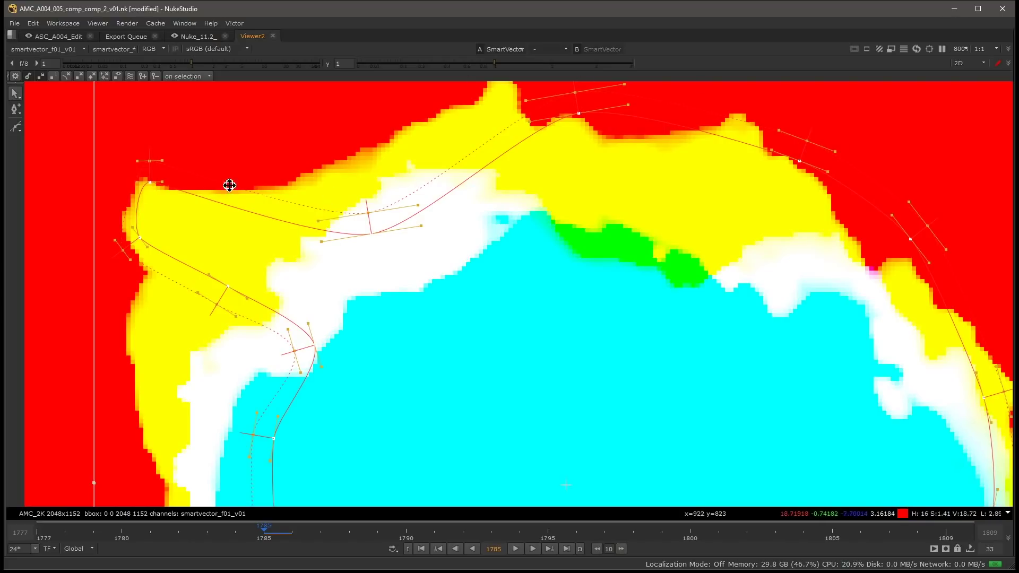
pyautogui.scroll(-3, 659, 308)
pyautogui.moveTo(652, 307); pyautogui.dragTo(449, 171, button='middle')
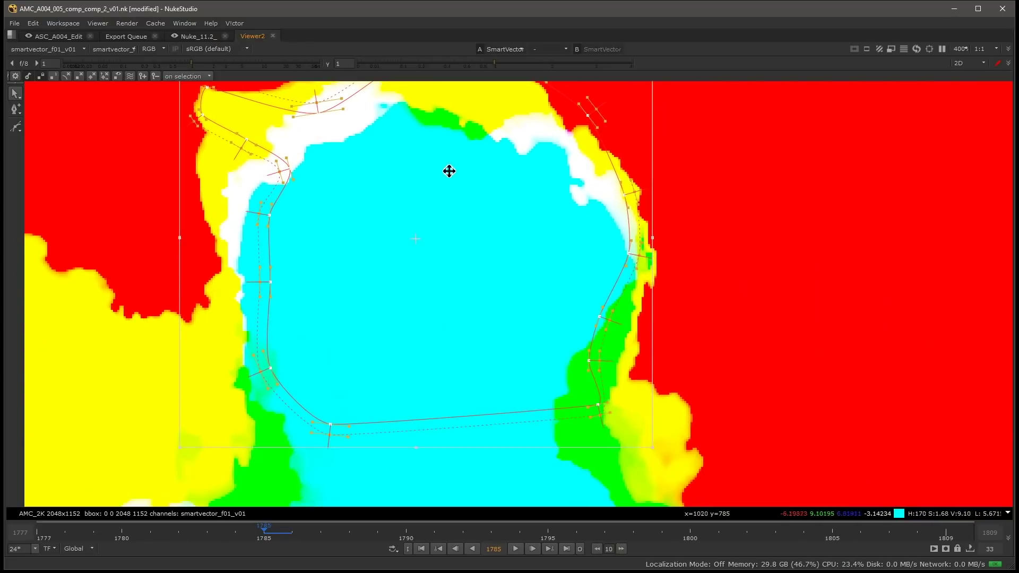
pyautogui.press('space')
pyautogui.scroll(-4, 485, 193)
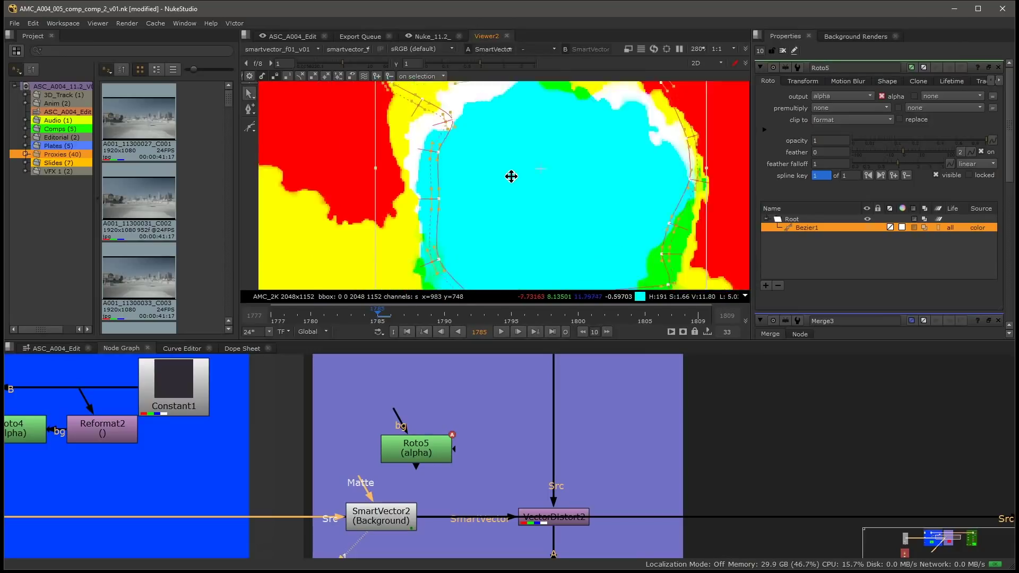
# Connect Roto5 to SmartVector2's Matte input and set Matte Channel to Matte Alpha.
pyautogui.moveTo(361, 480); pyautogui.dragTo(391, 461)
pyautogui.doubleClick(387, 513)
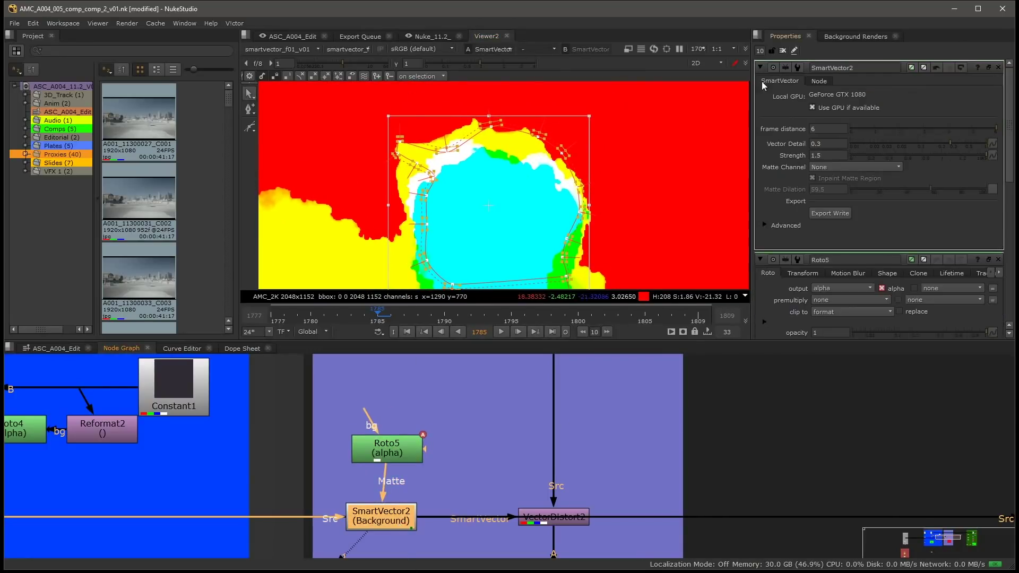
pyautogui.click(833, 169)
pyautogui.click(863, 221)
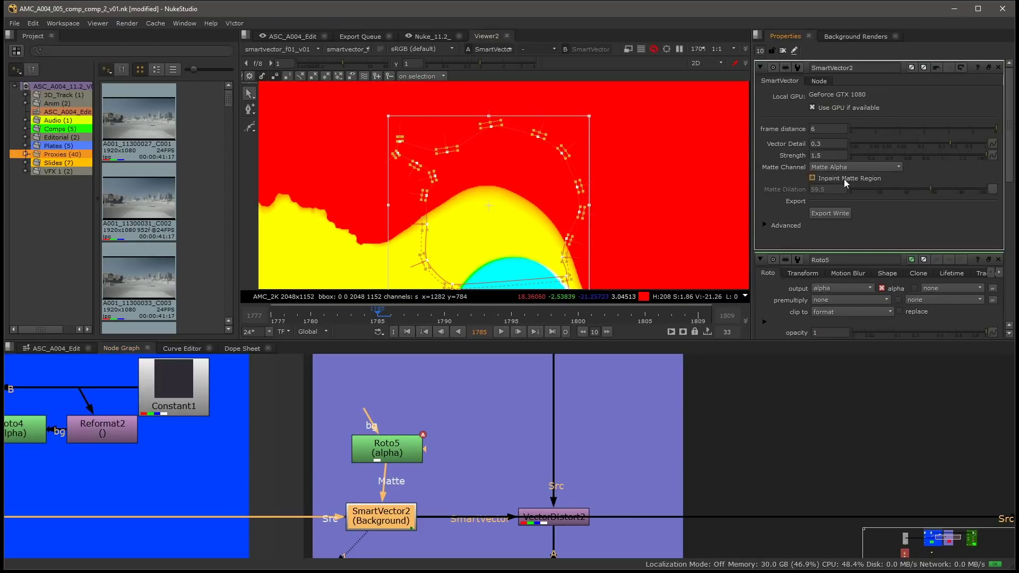
# Shift the Roto5 shape up and to the right, checking it in the maximised viewer.
pyautogui.moveTo(455, 218); pyautogui.dragTo(512, 205)
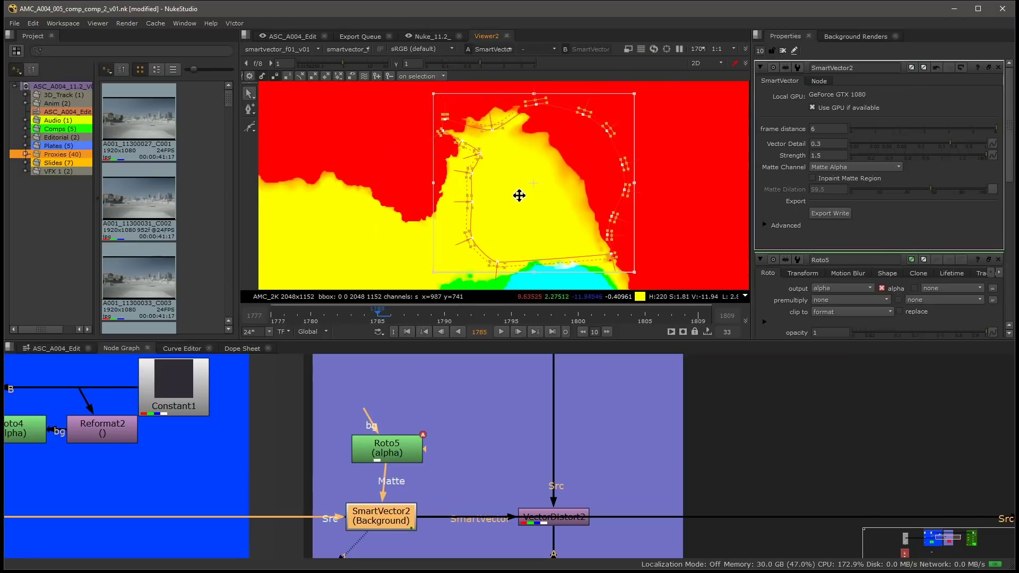
pyautogui.press('space')
pyautogui.moveTo(351, 353); pyautogui.dragTo(476, 191, button='middle')
pyautogui.scroll(3, 494, 160)
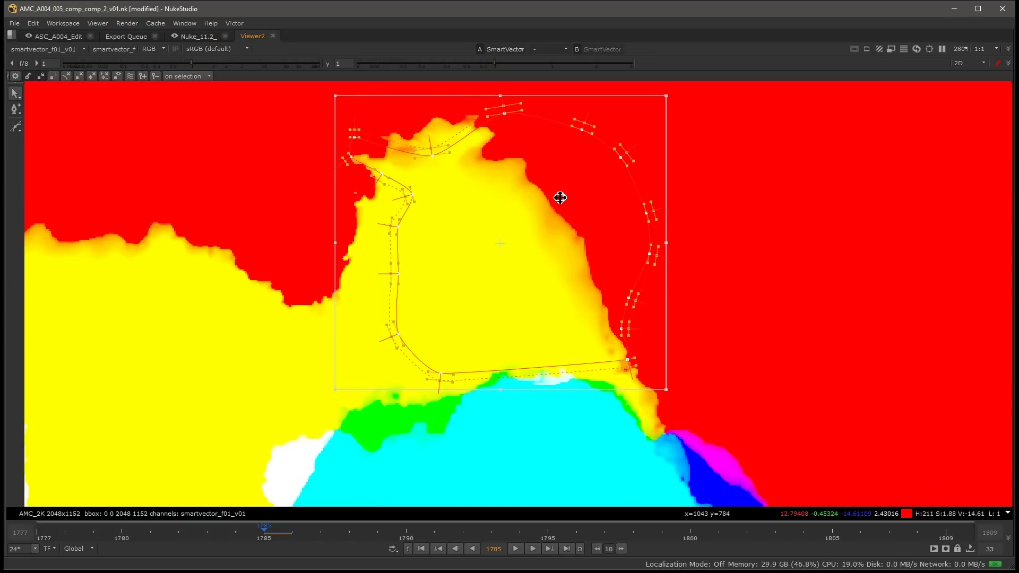
pyautogui.press('space')
pyautogui.moveTo(541, 147); pyautogui.dragTo(472, 232, button='middle')
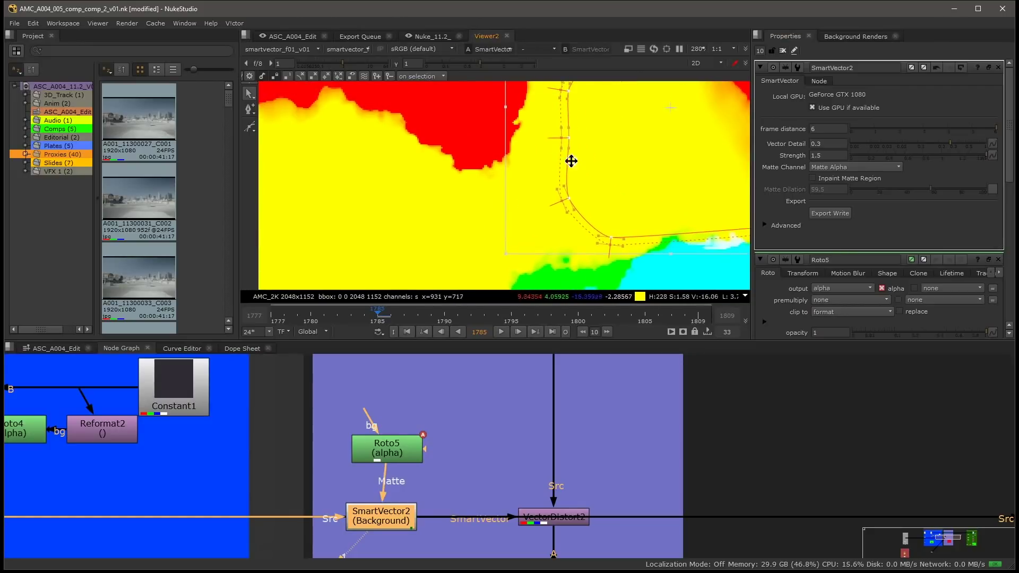
pyautogui.moveTo(571, 161); pyautogui.dragTo(466, 261, button='middle')
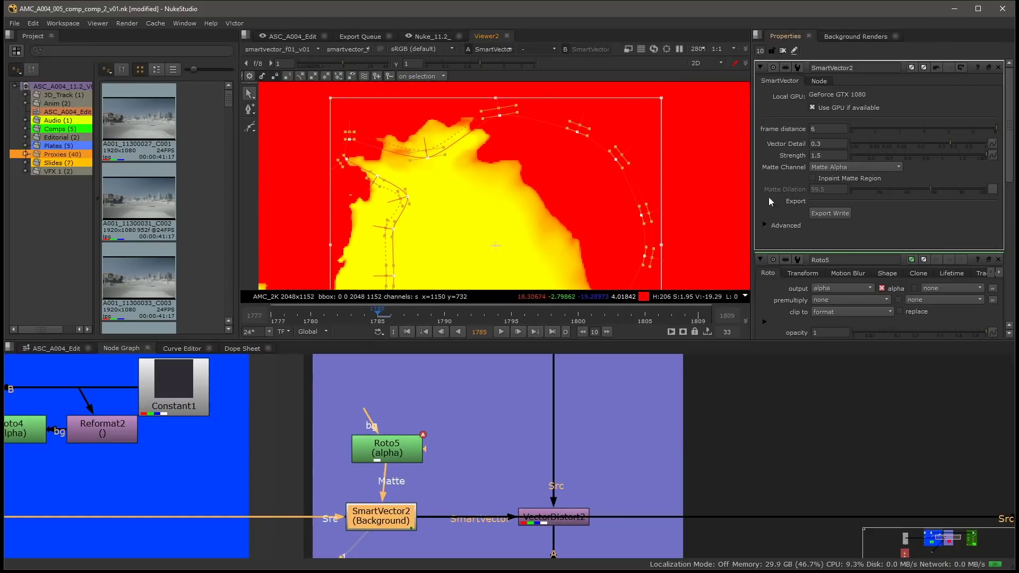
# Enable Inpaint Matte Region and zoom in on the yellow arc at the shape's upper edge.
pyautogui.click(851, 179)
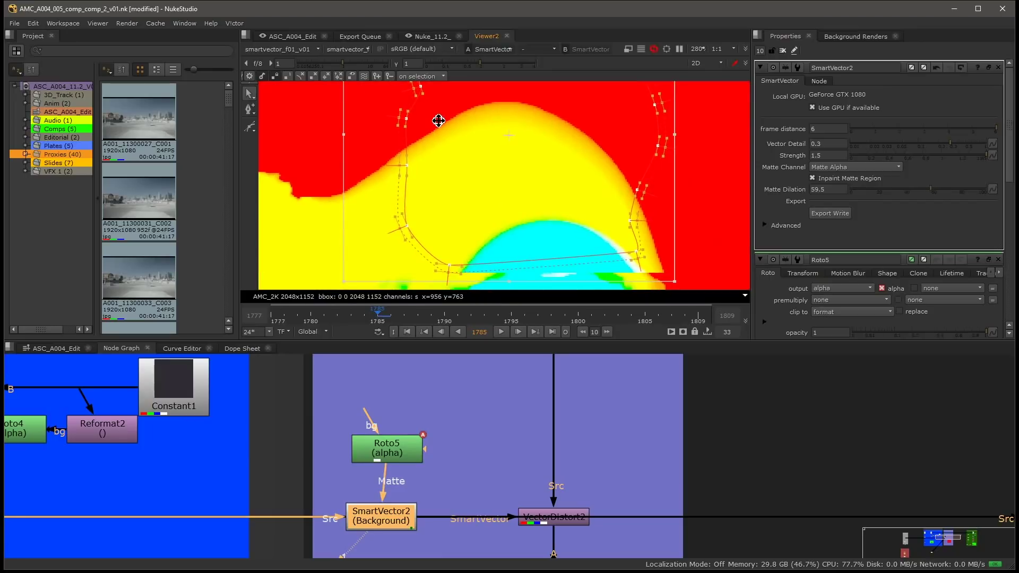
pyautogui.moveTo(439, 119); pyautogui.dragTo(423, 194, button='middle')
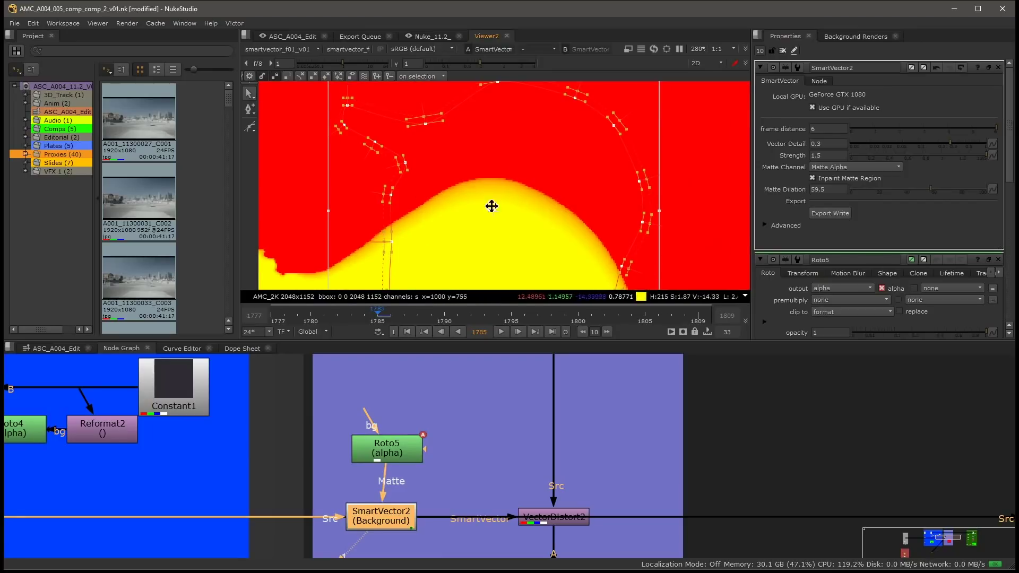
pyautogui.scroll(5, 529, 189)
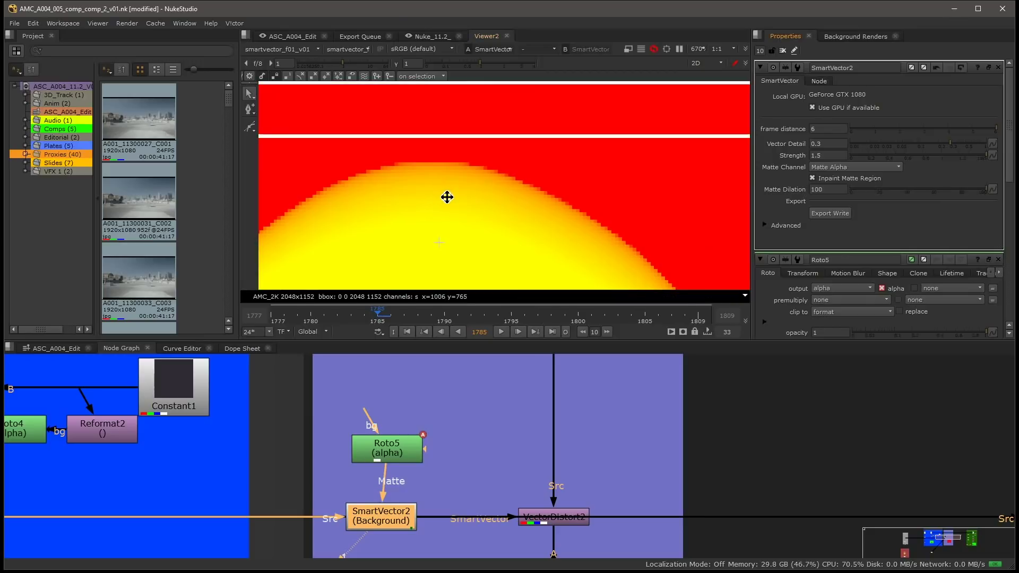
pyautogui.moveTo(445, 198); pyautogui.dragTo(448, 201, button='middle')
pyautogui.scroll(-6, 446, 197)
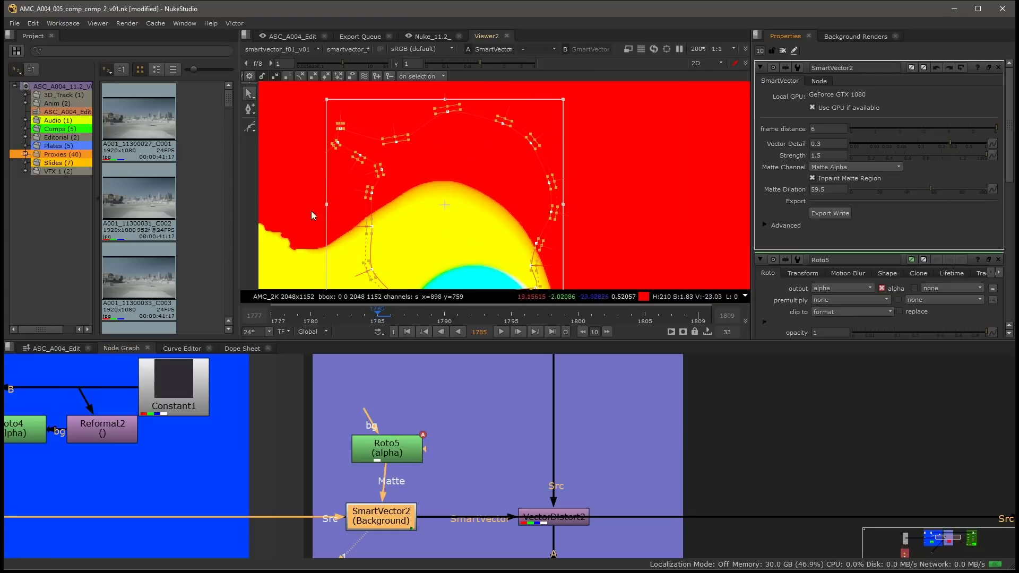
pyautogui.scroll(-1, 517, 401)
pyautogui.scroll(-2, 518, 402)
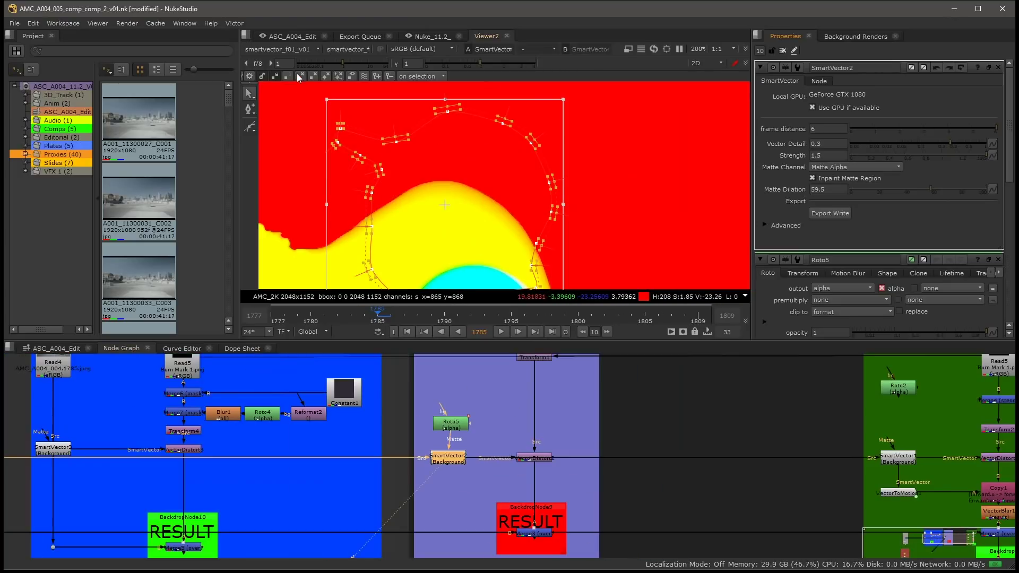
# Switch the viewer to rgba and view the Read1 source footage.
pyautogui.click(278, 51)
pyautogui.click(265, 72)
pyautogui.scroll(-3, 690, 427)
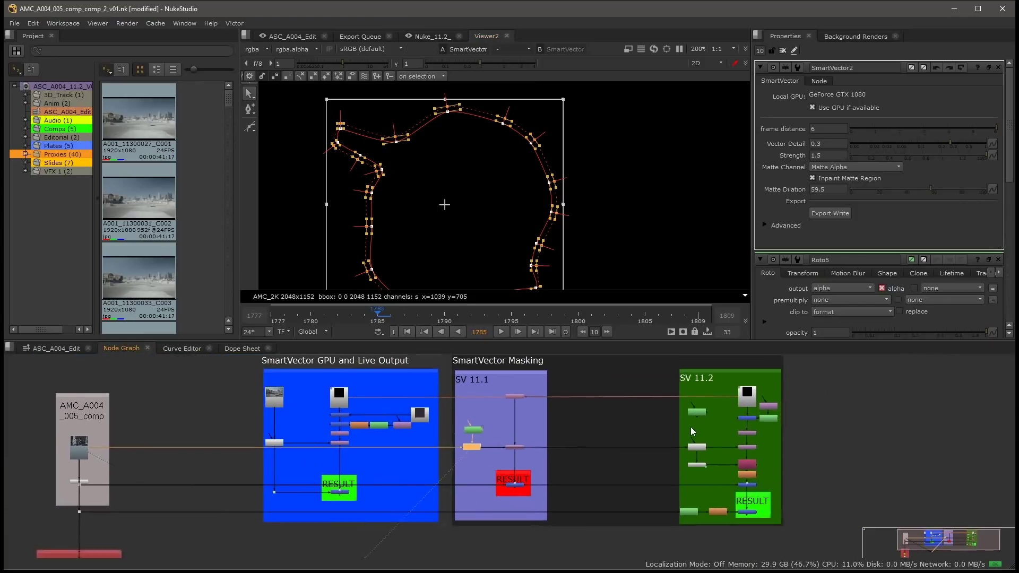
pyautogui.scroll(1, 393, 424)
pyautogui.moveTo(165, 409); pyautogui.dragTo(266, 428, button='middle')
pyautogui.doubleClick(241, 422)
pyautogui.press('1')
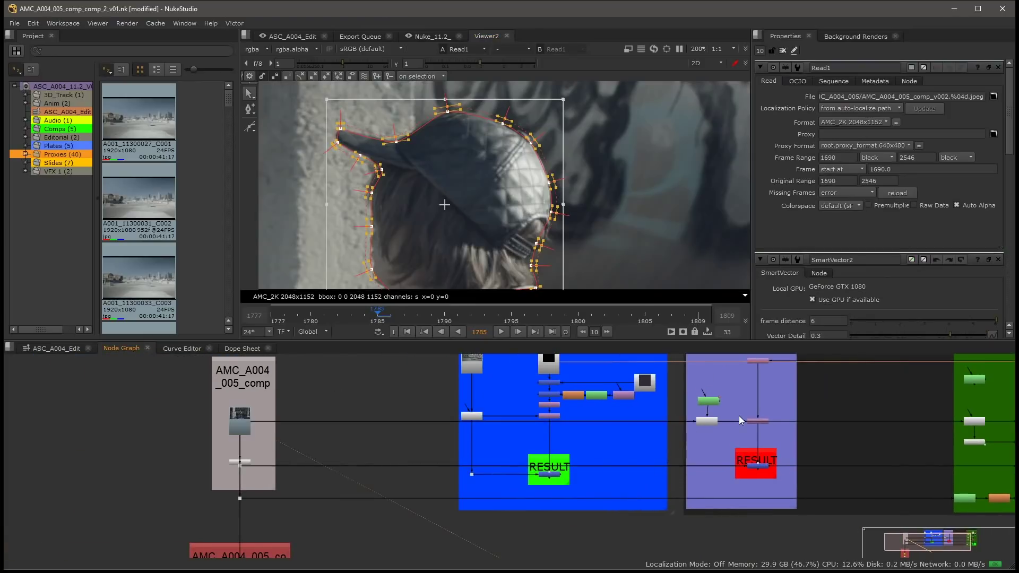
# Open Roto2's settings in the SV 11.2 setup and fit the frame in the maximised viewer.
pyautogui.moveTo(742, 420); pyautogui.dragTo(425, 423, button='middle')
pyautogui.scroll(3, 566, 400)
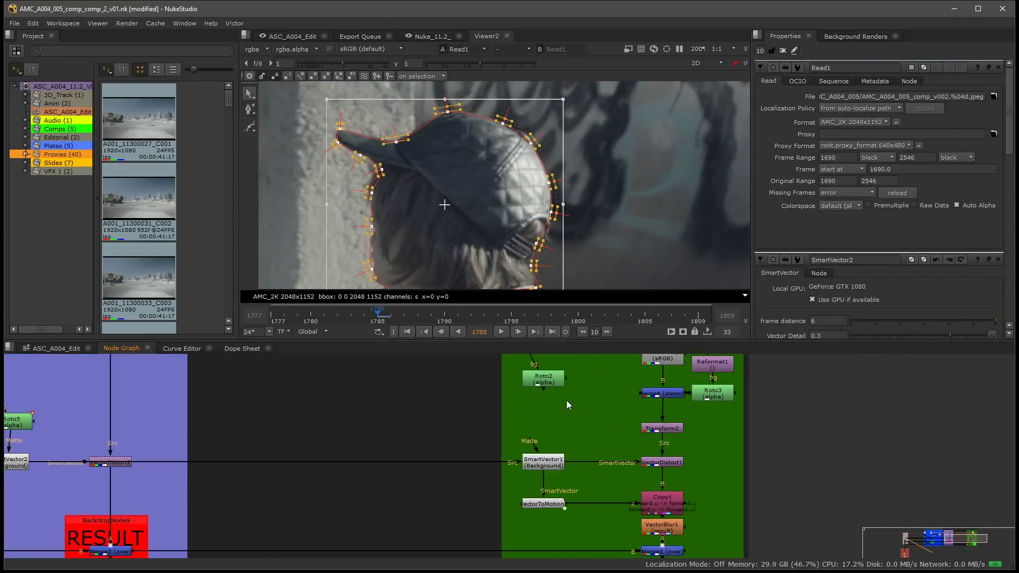
pyautogui.click(783, 51)
pyautogui.doubleClick(543, 377)
pyautogui.press('f')
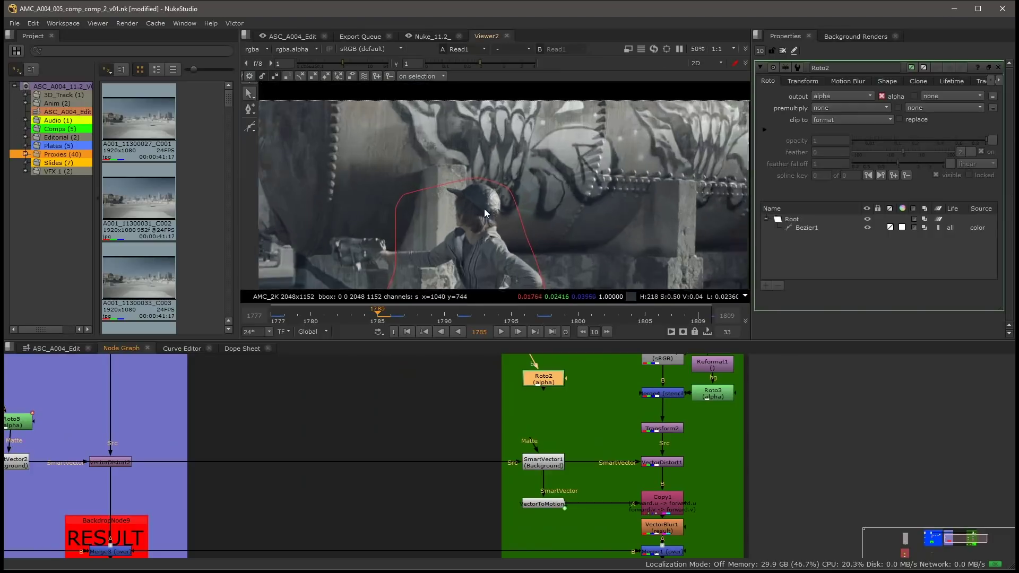
pyautogui.press('space')
pyautogui.scroll(4, 469, 298)
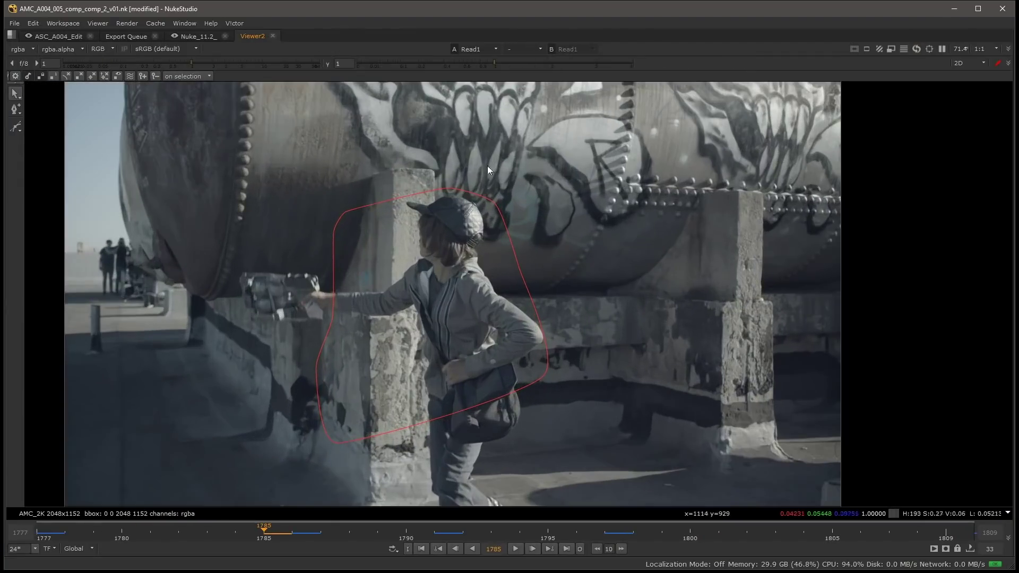
# Play the shot from its start, stop around frame 1793 and jump back to 1784.
pyautogui.moveTo(191, 533); pyautogui.dragTo(65, 533)
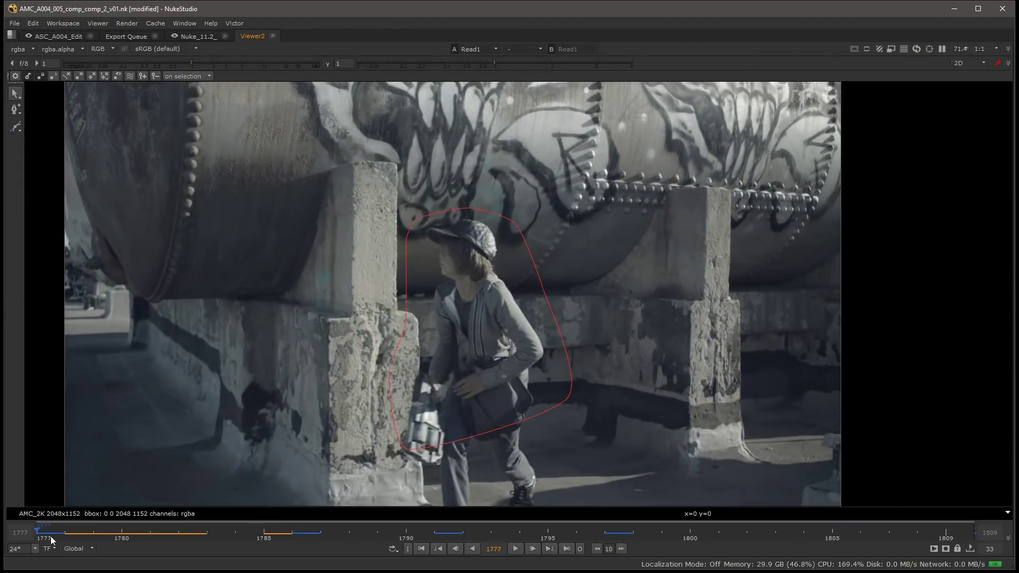
pyautogui.click(518, 548)
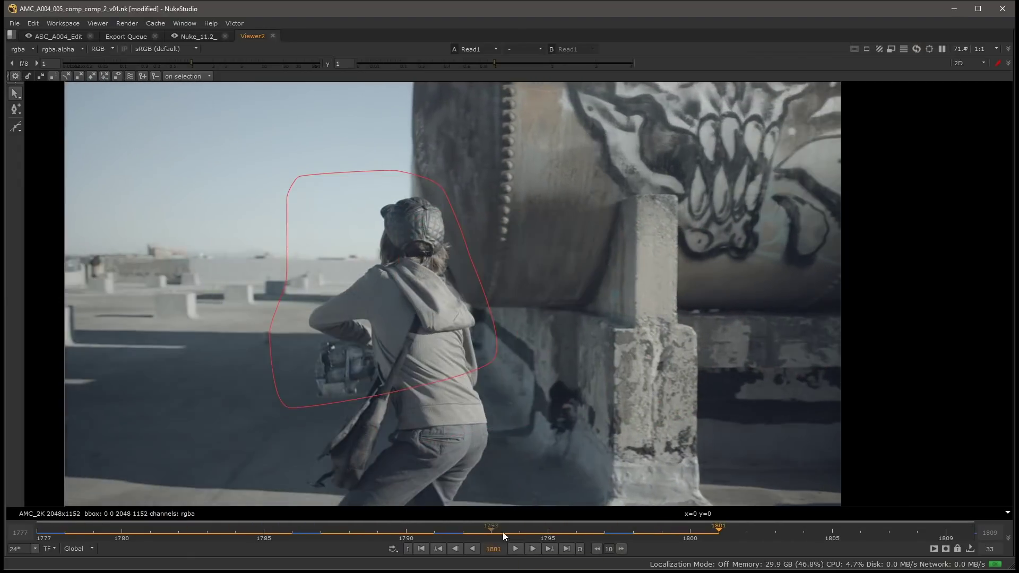
pyautogui.click(479, 529)
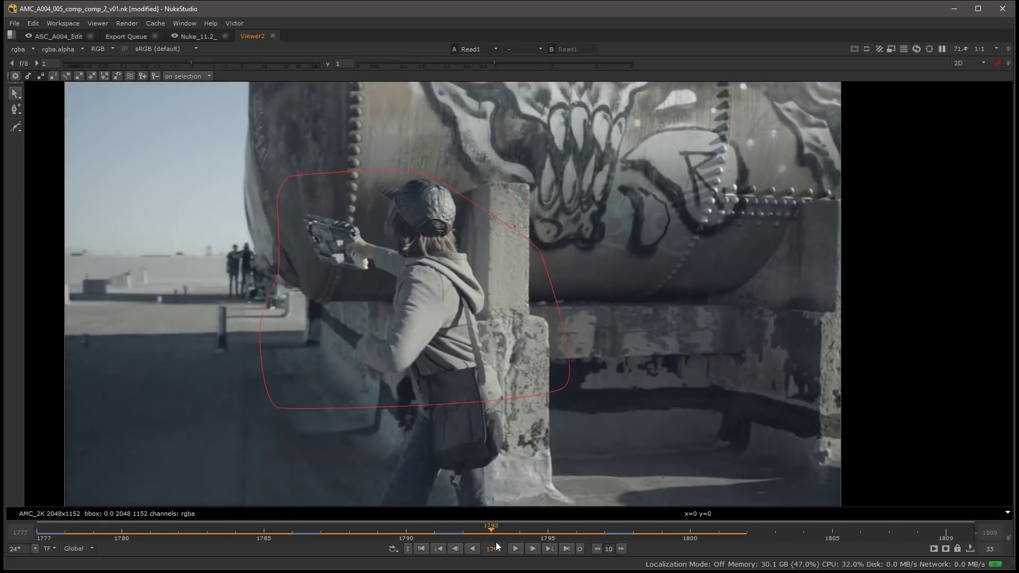
pyautogui.click(234, 525)
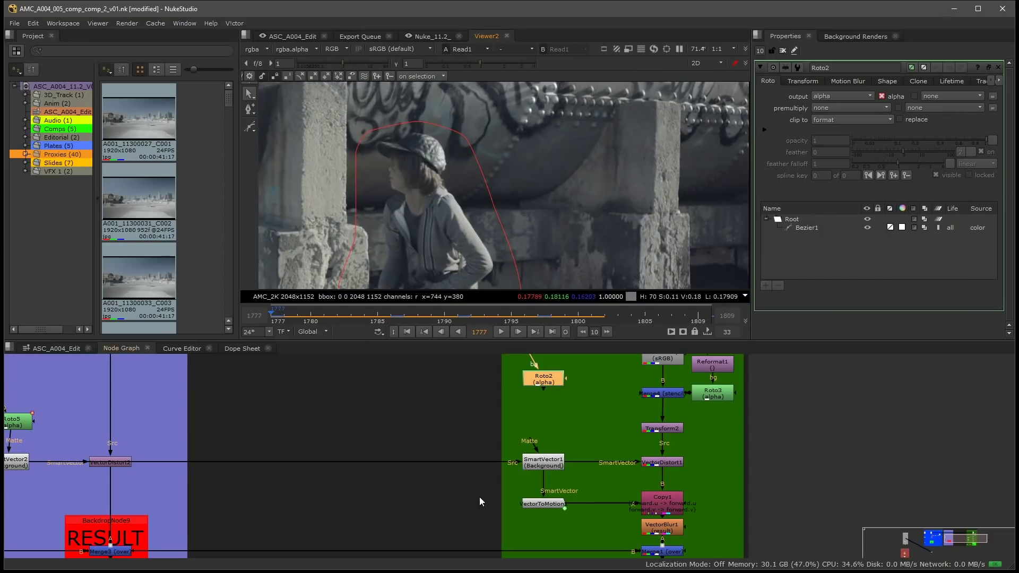
# Show SmartVector1's output on the smartvector_f01_v01 layer, with Roto2 in view.
pyautogui.doubleClick(545, 460)
pyautogui.press('1')
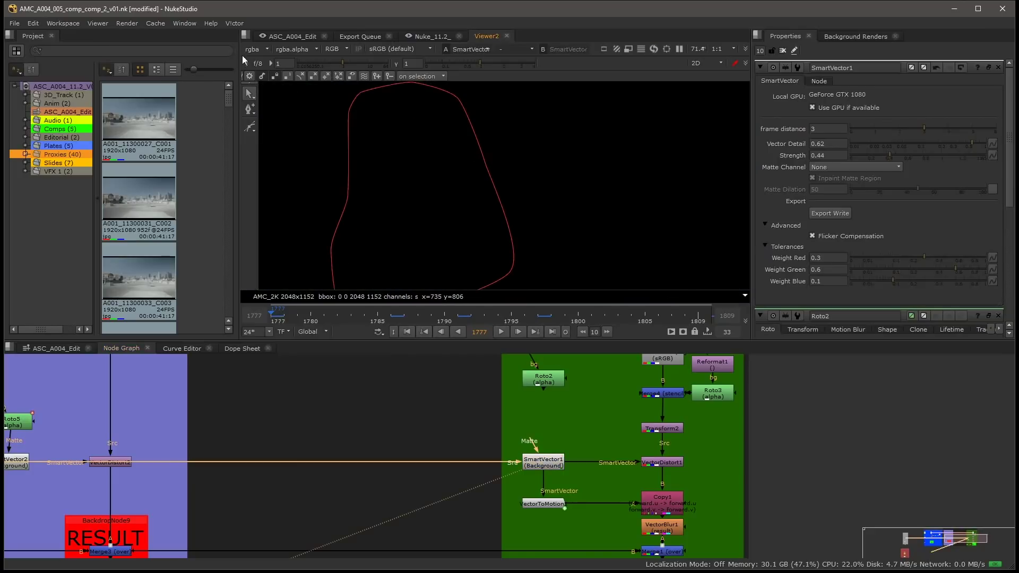
pyautogui.click(267, 48)
pyautogui.click(286, 101)
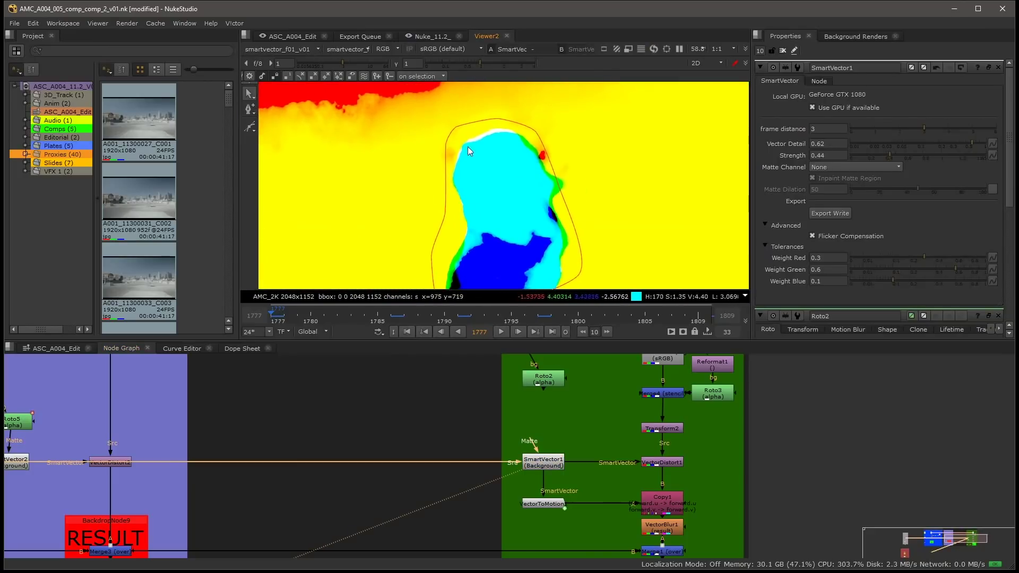
pyautogui.moveTo(587, 409); pyautogui.dragTo(404, 475, button='middle')
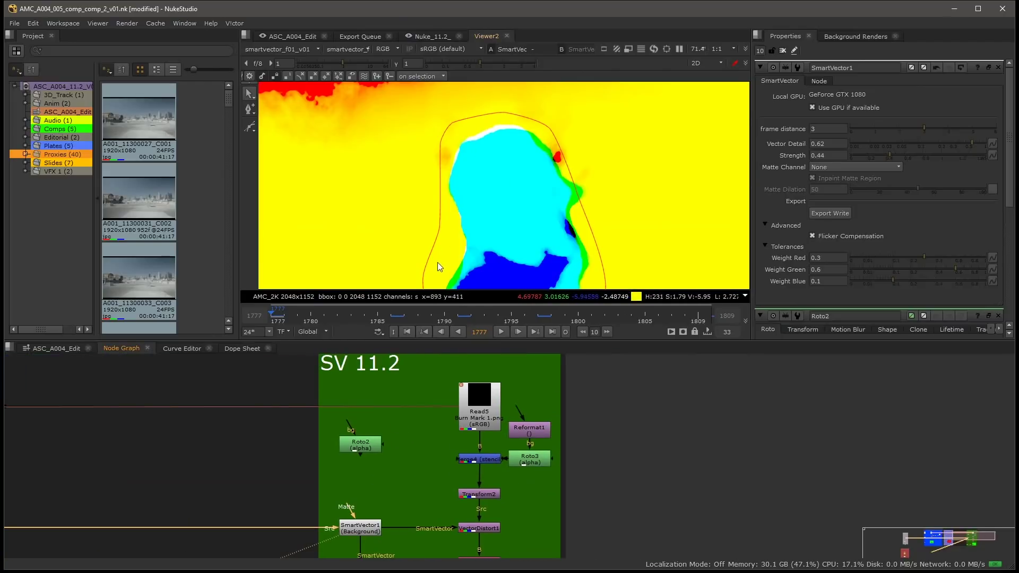
# Plug Roto2 into SmartVector1's Matte input and set Matte Channel to Matte Alpha.
pyautogui.moveTo(350, 509); pyautogui.dragTo(360, 446)
pyautogui.click(364, 531)
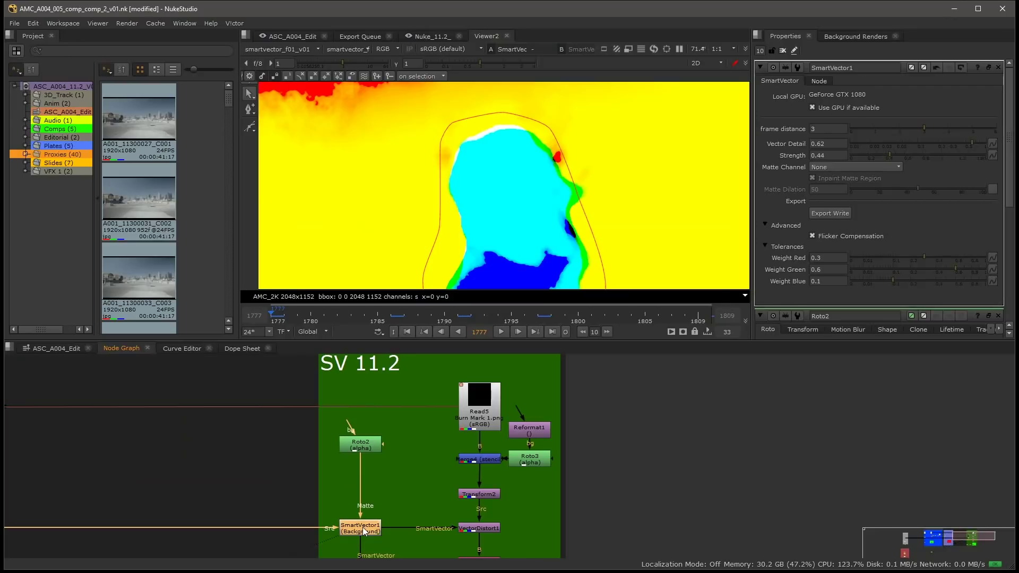
pyautogui.click(854, 168)
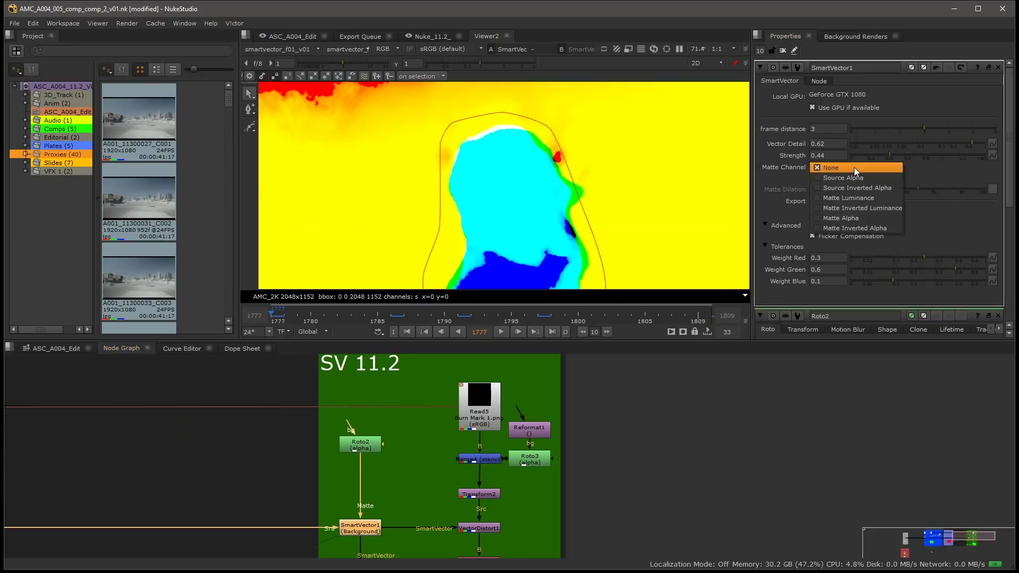
pyautogui.click(831, 218)
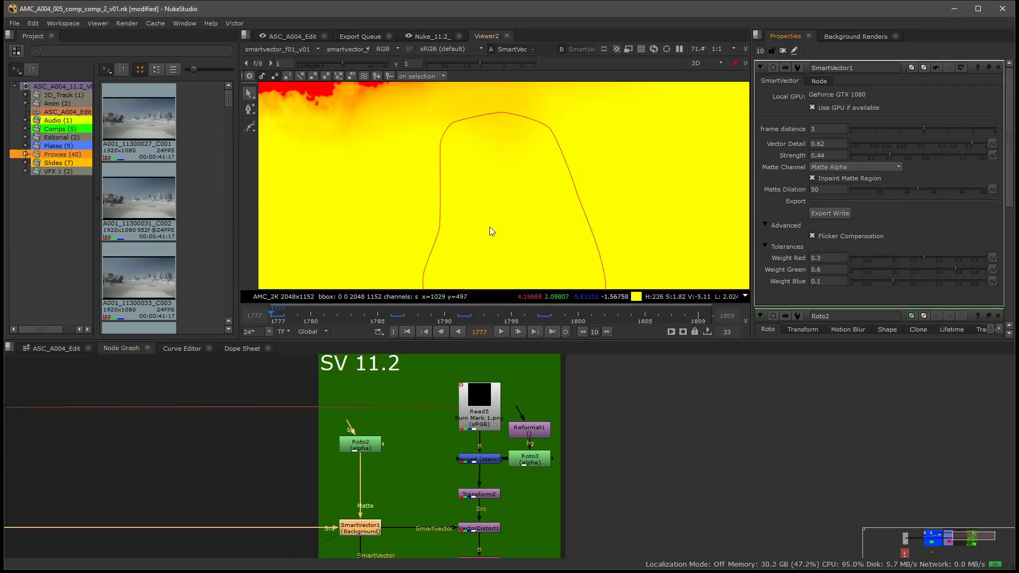
# Uncheck Inpaint Matte Region on SmartVector1 after checking the maximised viewer.
pyautogui.press('space')
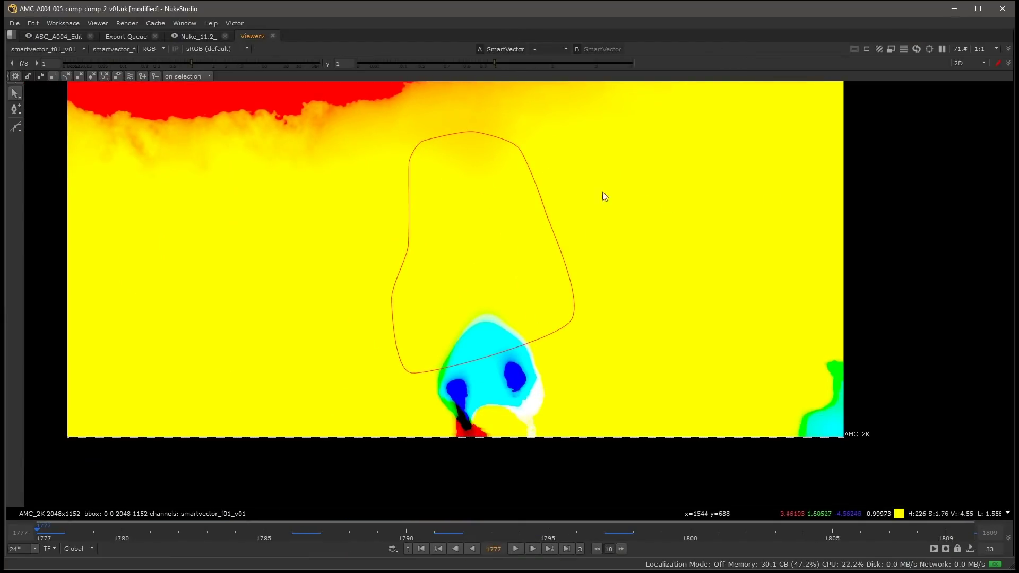
pyautogui.press('space')
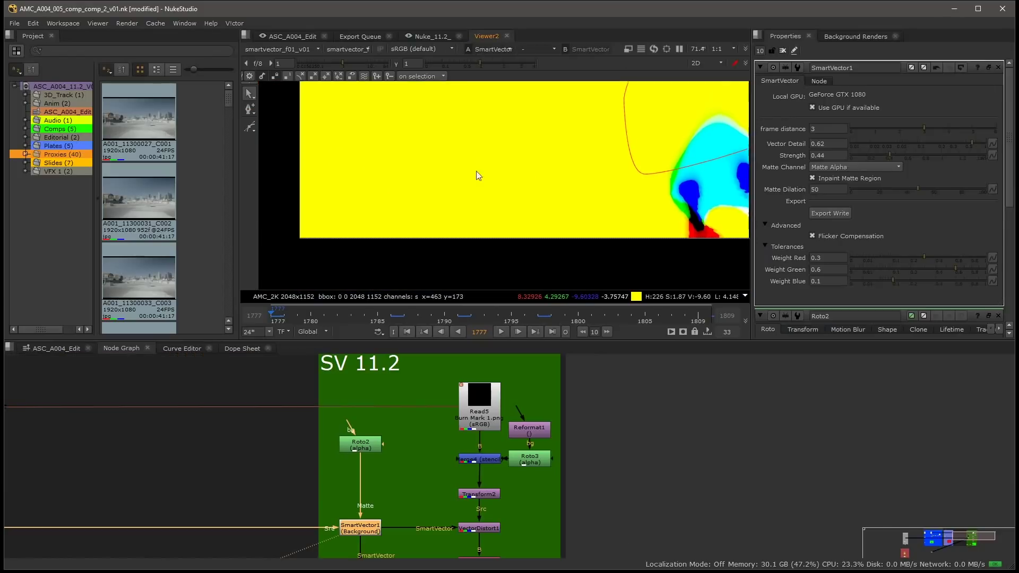
pyautogui.click(884, 180)
pyautogui.moveTo(521, 141); pyautogui.dragTo(348, 206, button='middle')
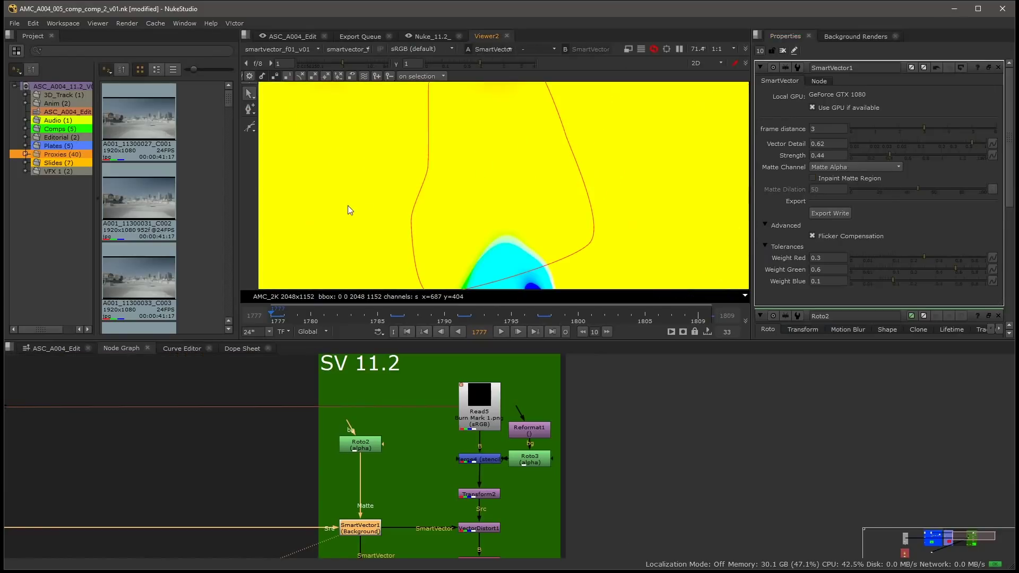
pyautogui.scroll(-3, 508, 152)
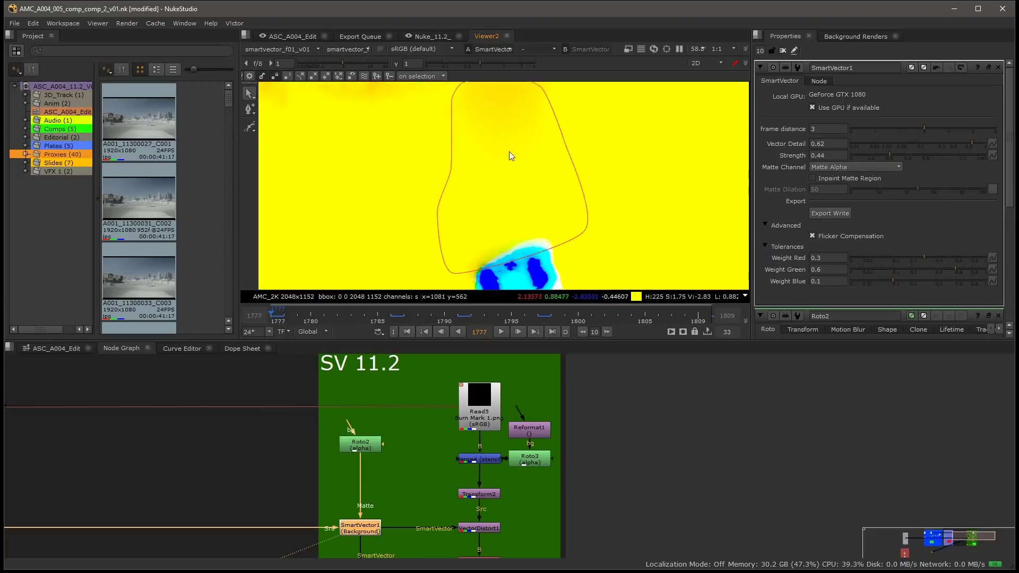
# Examine the vectors inside the roto shape up close, then re-enable Inpaint Matte Region.
pyautogui.press('space')
pyautogui.moveTo(502, 184); pyautogui.dragTo(685, 149, button='middle')
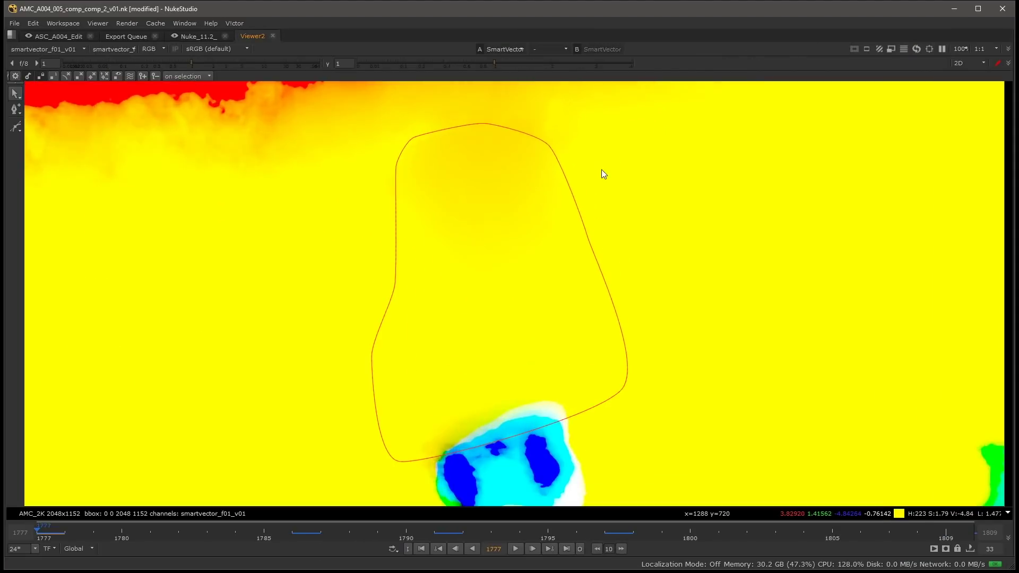
pyautogui.scroll(2, 455, 153)
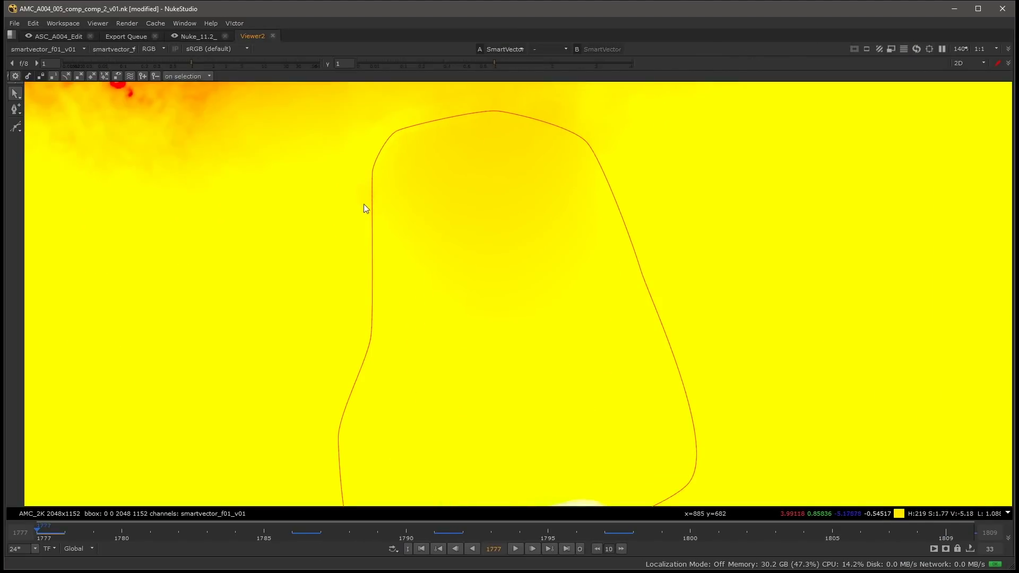
pyautogui.scroll(2, 478, 164)
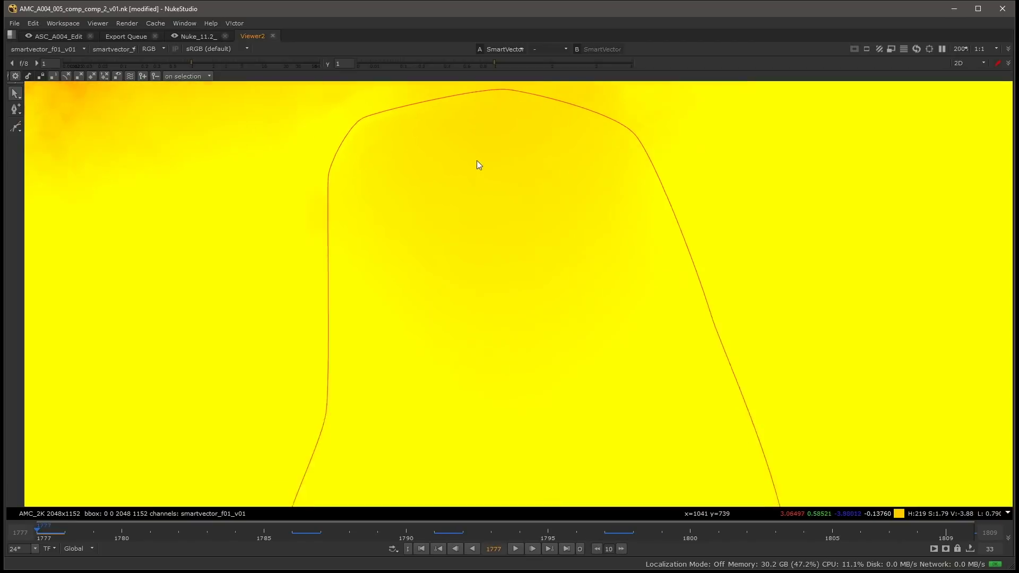
pyautogui.scroll(1, 477, 161)
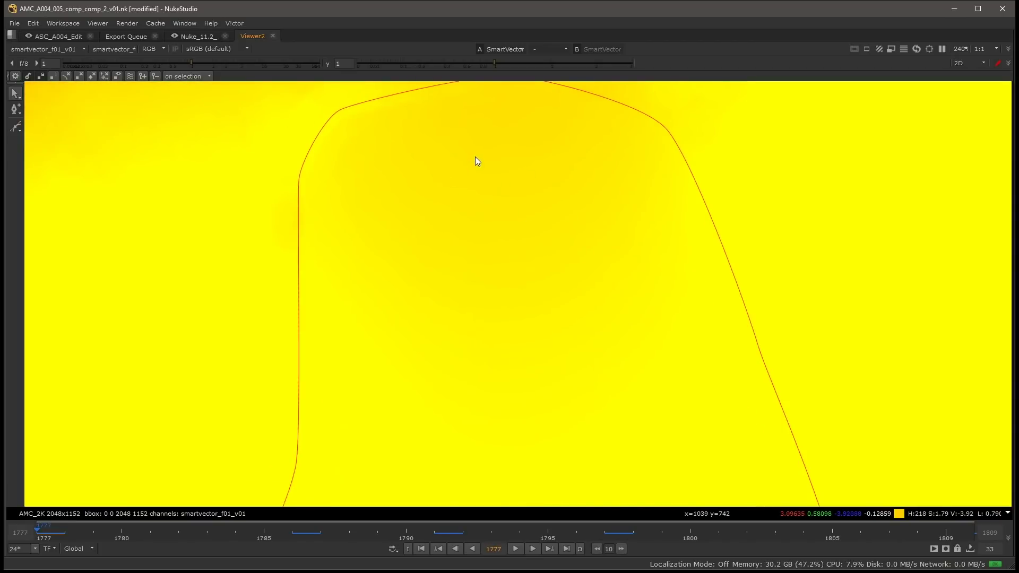
pyautogui.press('space')
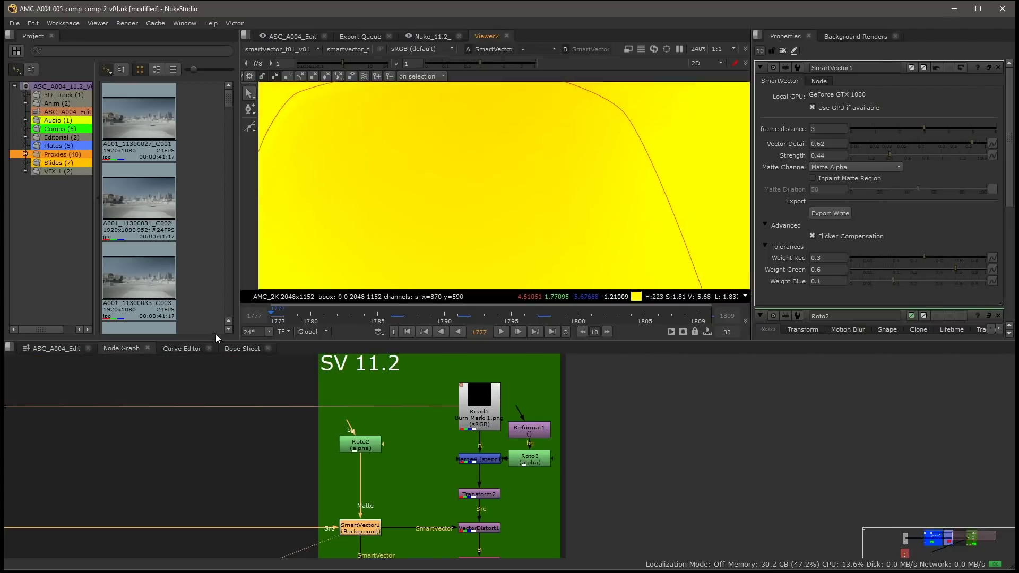
pyautogui.click(844, 182)
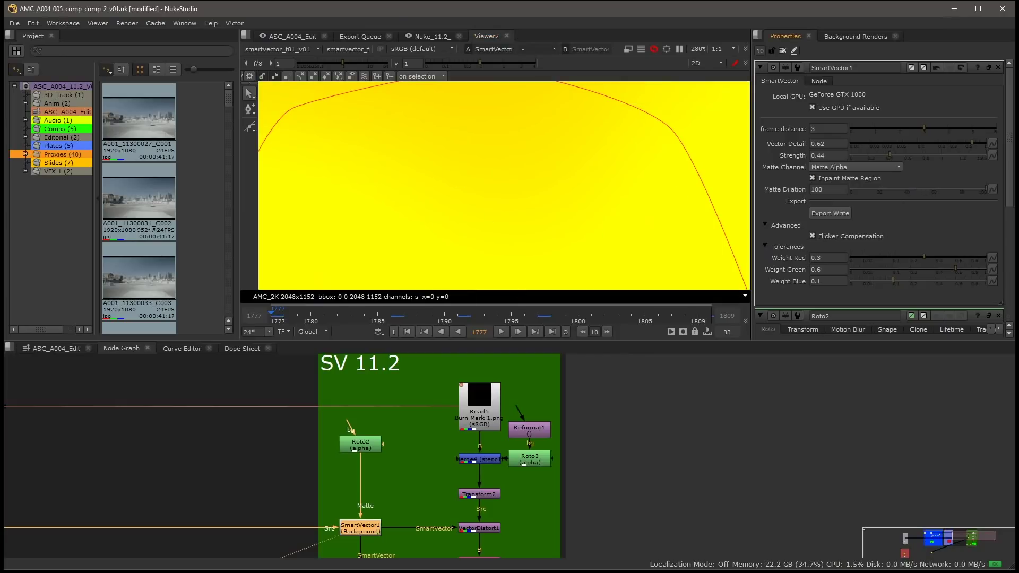
# Raise SmartVector1's Matte Dilation from 50 to 100 and check the image's upper area.
pyautogui.moveTo(918, 189); pyautogui.dragTo(987, 189)
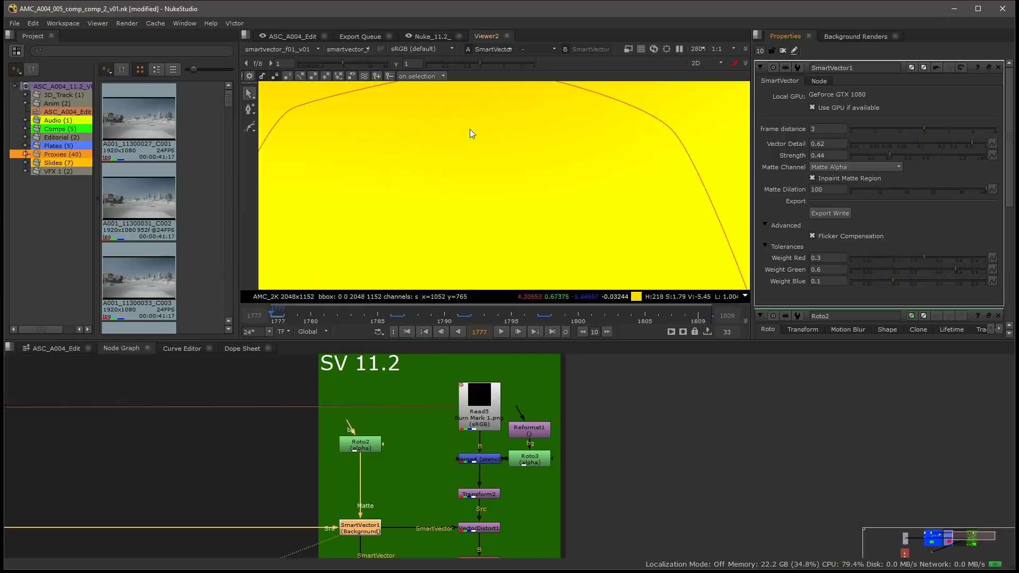
pyautogui.scroll(-6, 493, 181)
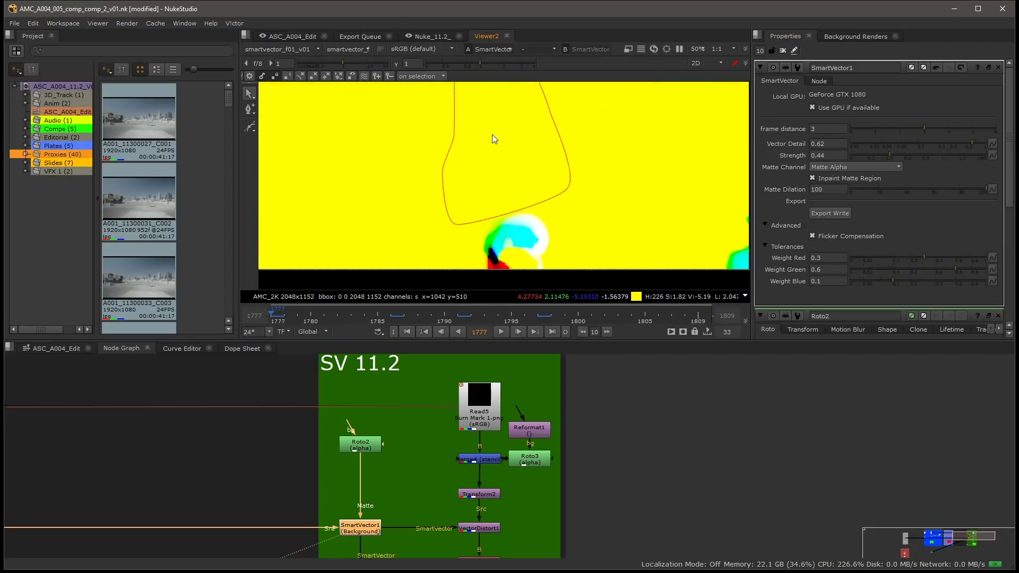
pyautogui.moveTo(492, 134); pyautogui.dragTo(489, 187, button='middle')
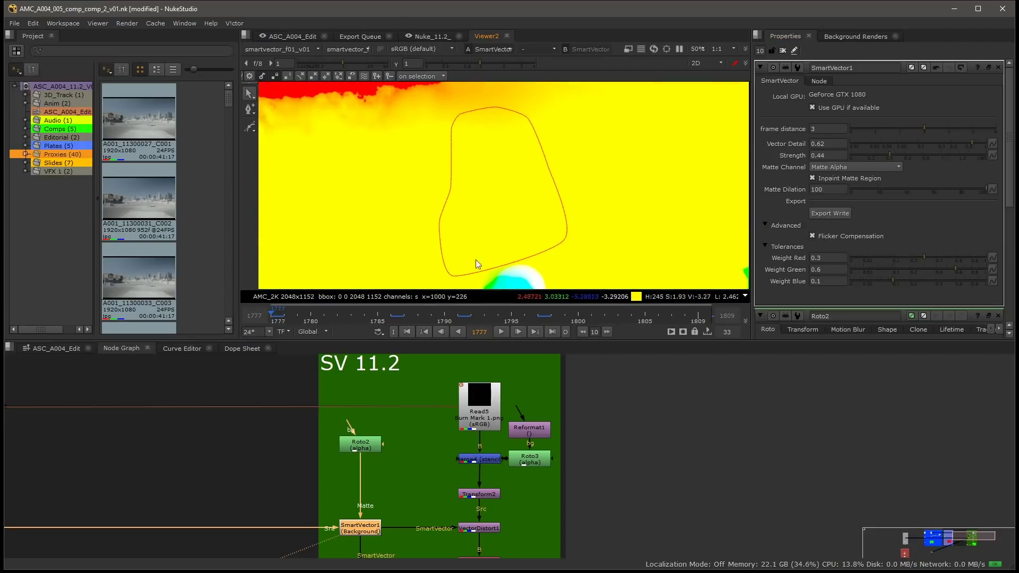
# View Merge2's rgba result maximised with the roto overlay hidden, and play it from frame 1778.
pyautogui.click(302, 46)
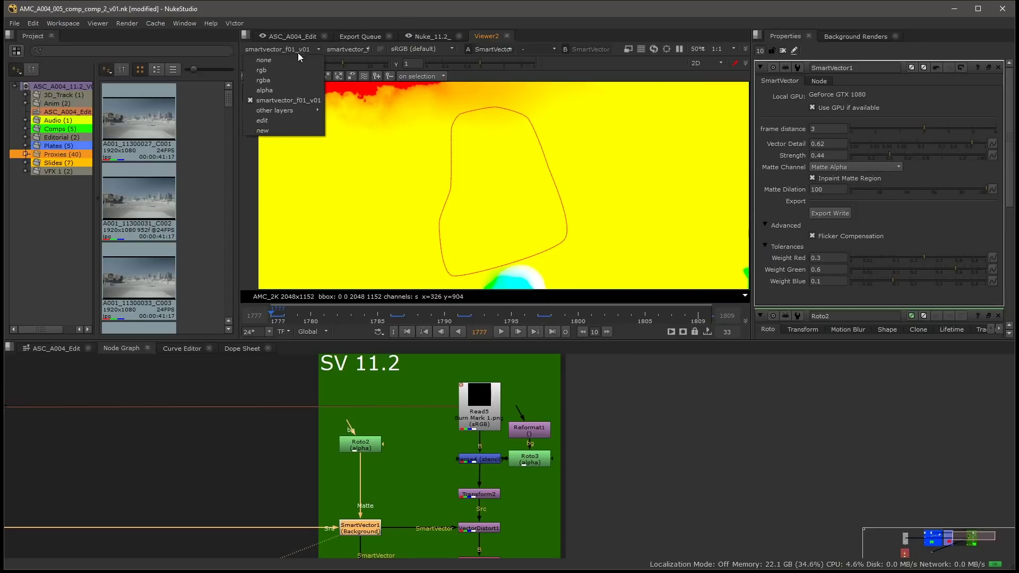
pyautogui.click(289, 75)
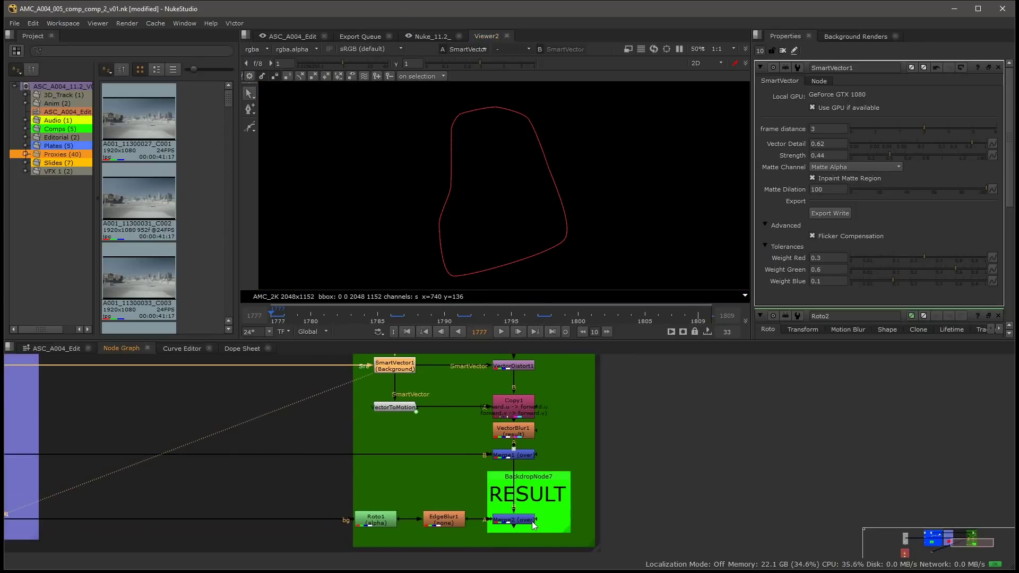
pyautogui.doubleClick(512, 519)
pyautogui.press('1')
pyautogui.press('o')
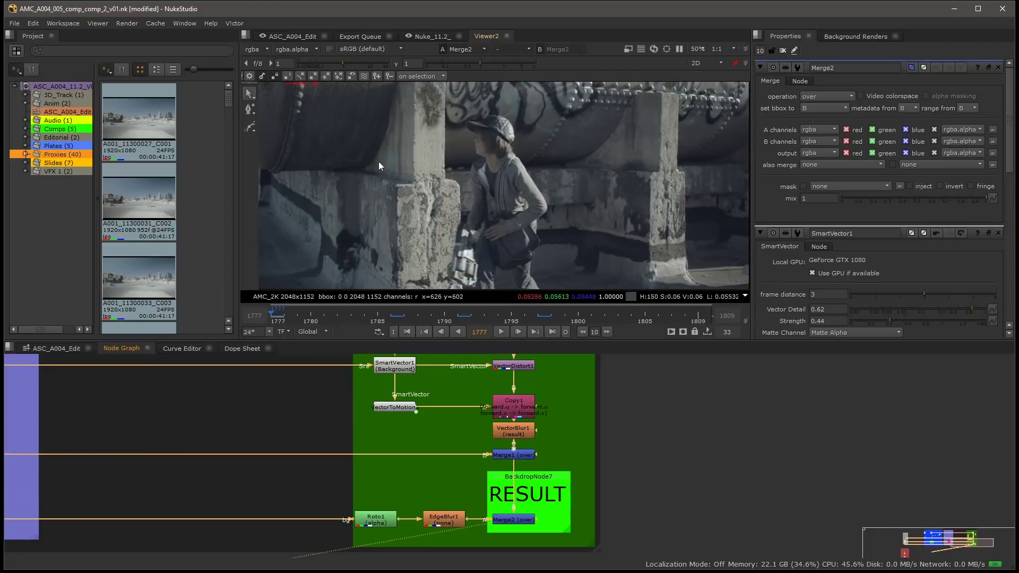
pyautogui.scroll(2, 378, 161)
pyautogui.press('space')
pyautogui.scroll(1, 511, 239)
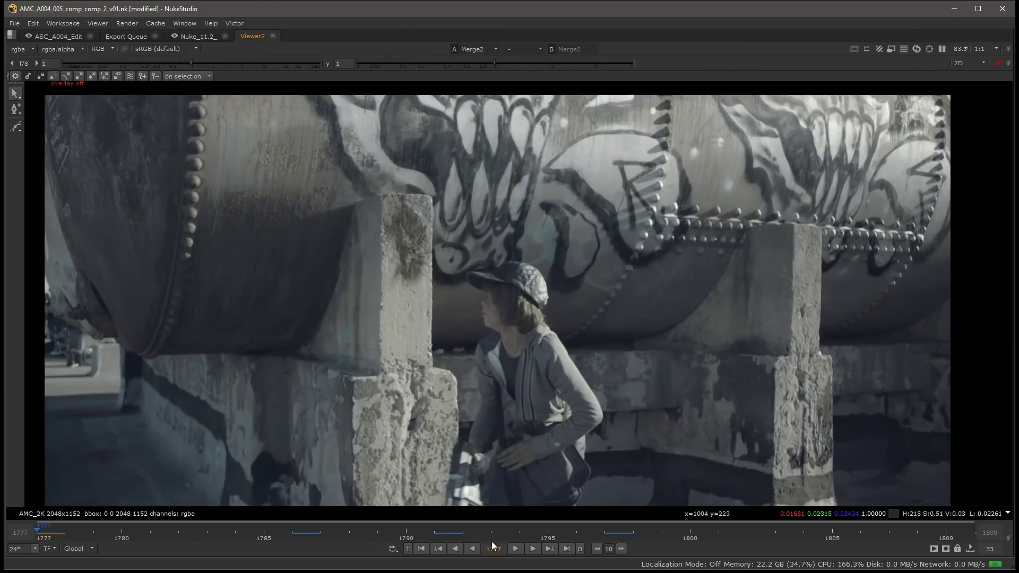
pyautogui.click(515, 549)
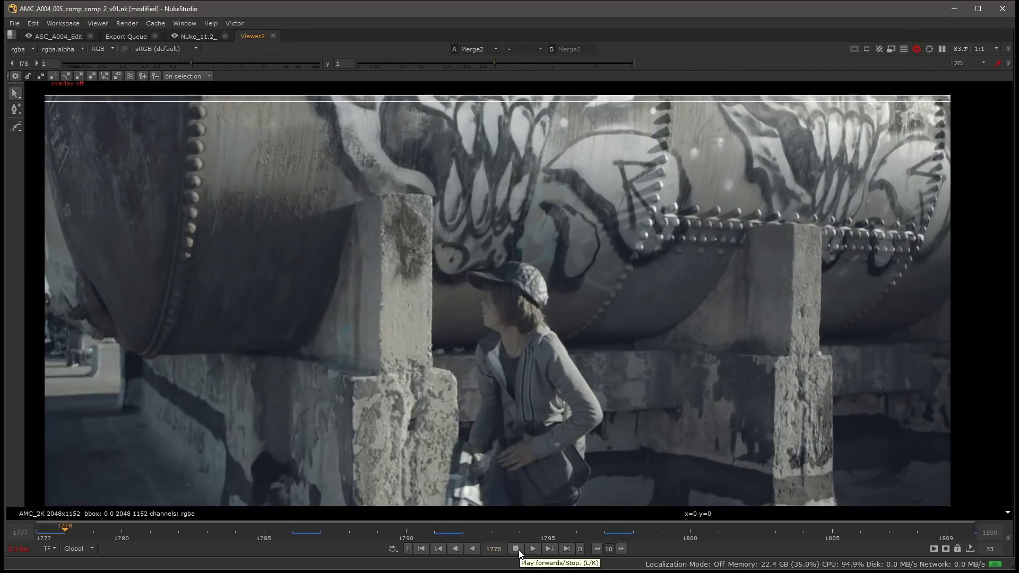